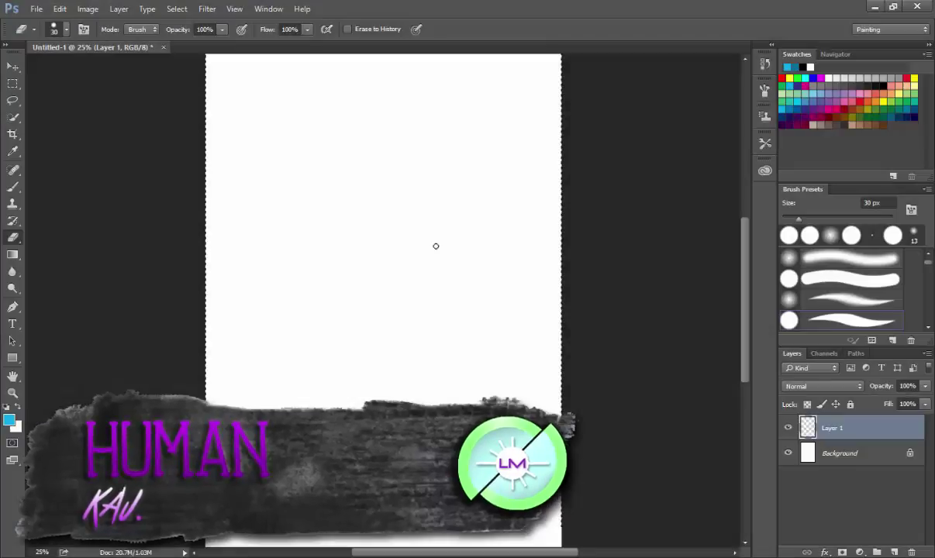
Sketch the first monster's eyes, eyebrows, pupils, nose, hair strokes and cheek outlines in blue
left_click_drag(437, 246, 444, 251)
left_click_drag(384, 247, 416, 273)
left_click_drag(423, 239, 449, 224)
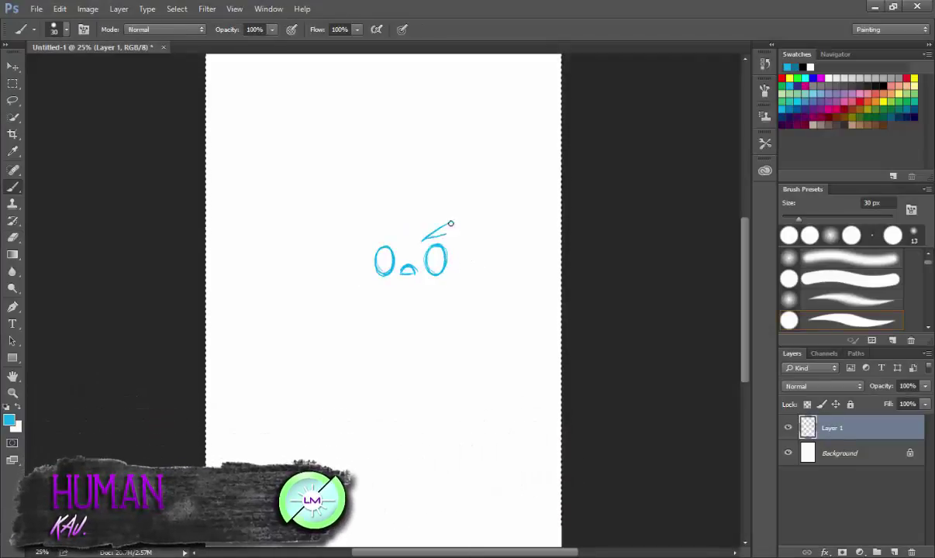
mouse_move(361, 244)
left_mouse_down()
mouse_move(390, 241)
mouse_move(436, 265)
mouse_move(386, 267)
mouse_move(413, 271)
left_mouse_up()
mouse_move(391, 216)
left_mouse_down()
mouse_move(402, 222)
mouse_move(407, 208)
left_mouse_up()
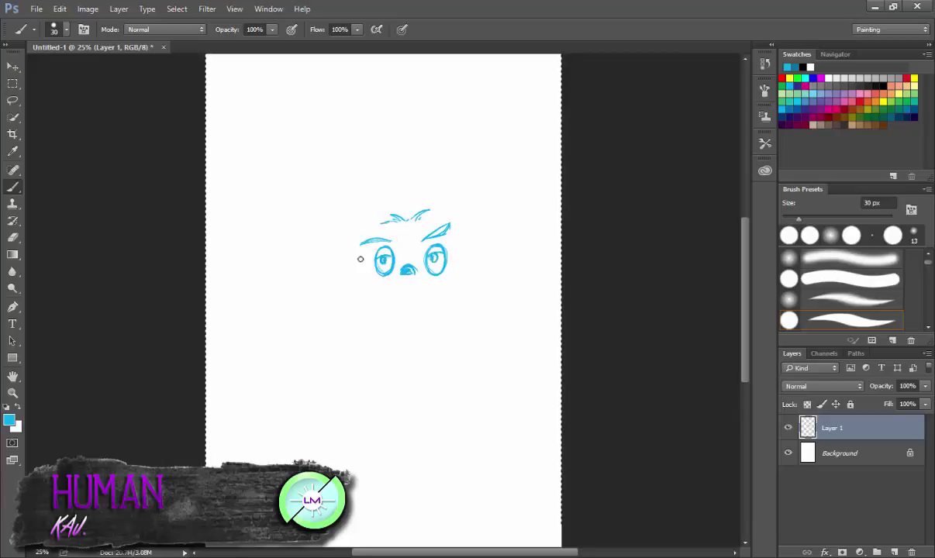
left_click_drag(447, 233, 439, 318)
left_click_drag(347, 245, 357, 314)
Lasso the sketch to shift it left, and enlarge the right eyebrow with Free Transform
key("l")
key("v")
mouse_move(404, 236)
left_mouse_down()
mouse_move(372, 242)
mouse_move(438, 221)
mouse_move(440, 318)
left_mouse_up()
key("l")
key("v")
key("ctrl+t")
key("Return")
key("ctrl+d")
Extend the cheeks, draw the chin and head top, and move the hair strokes up
key("b")
mouse_move(353, 302)
left_mouse_down()
mouse_move(371, 351)
mouse_move(448, 236)
left_mouse_up()
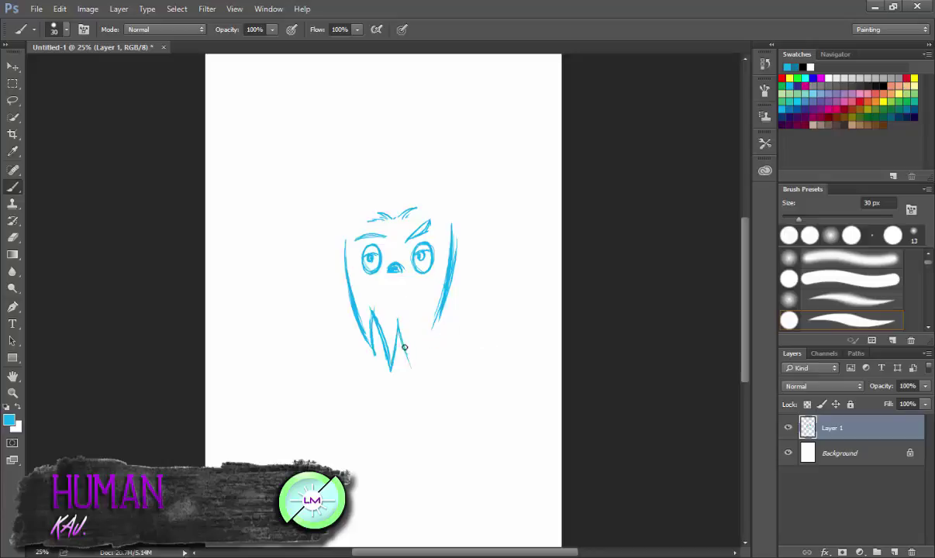
left_click_drag(434, 318, 397, 325)
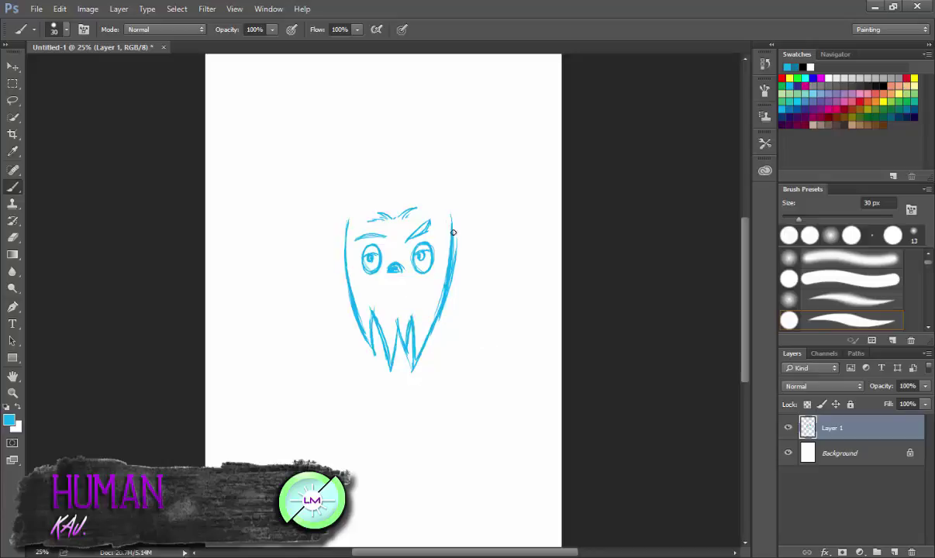
mouse_move(365, 225)
left_mouse_down()
mouse_move(392, 198)
mouse_move(449, 209)
left_mouse_up()
key("ctrl+t")
key("Return")
key("b")
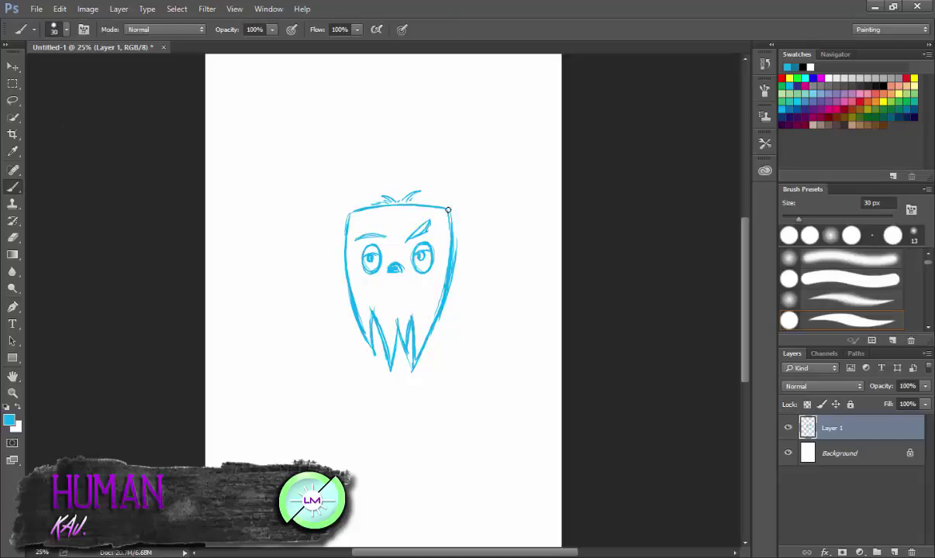
Lengthen the chin, add beard and fang strokes, erase stray lines, and fade the sketch
left_click_drag(429, 345, 430, 341)
left_click_drag(390, 383, 348, 272)
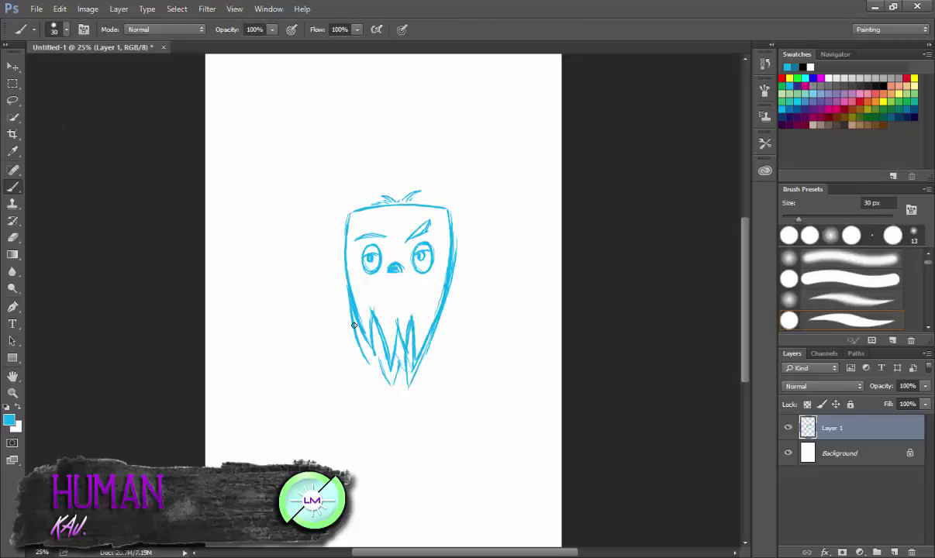
left_click_drag(341, 318, 396, 385)
key("e")
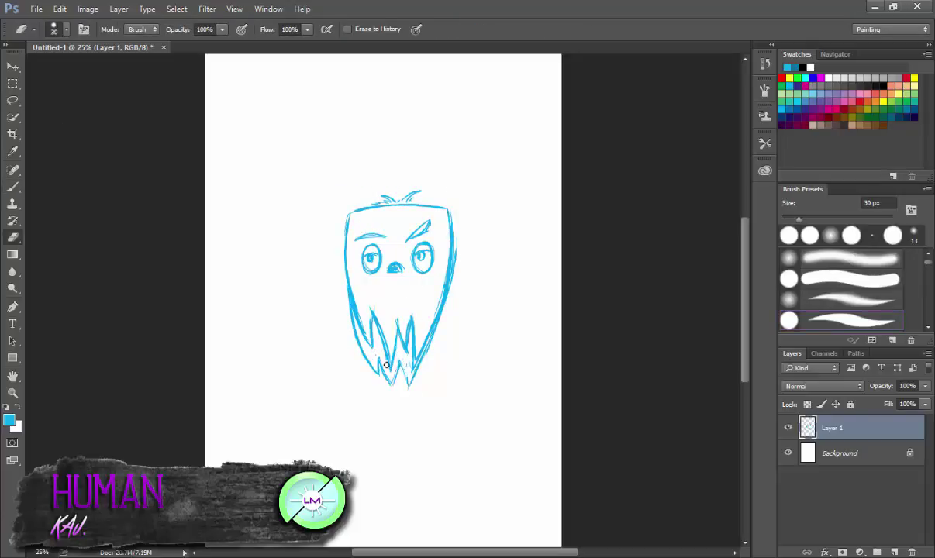
mouse_move(396, 349)
left_mouse_down()
mouse_move(400, 319)
mouse_move(395, 335)
left_mouse_up()
left_click_drag(345, 295, 367, 365)
key("b")
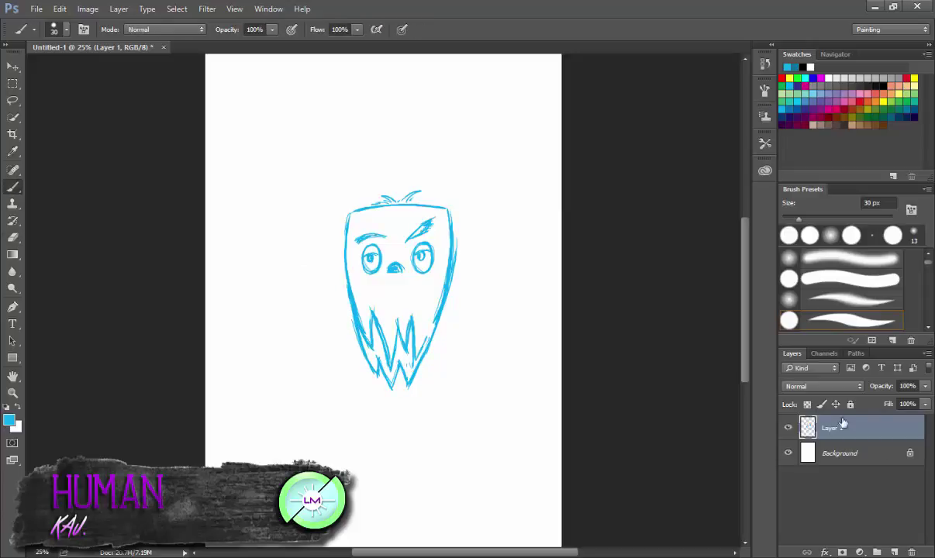
left_click_drag(881, 385, 820, 386)
On a new layer, sketch the horned monster's eyes, curved mouth, jagged head outline, ear and horn
key("ctrl+shift+n")
key("Return")
left_click_drag(460, 258, 522, 273)
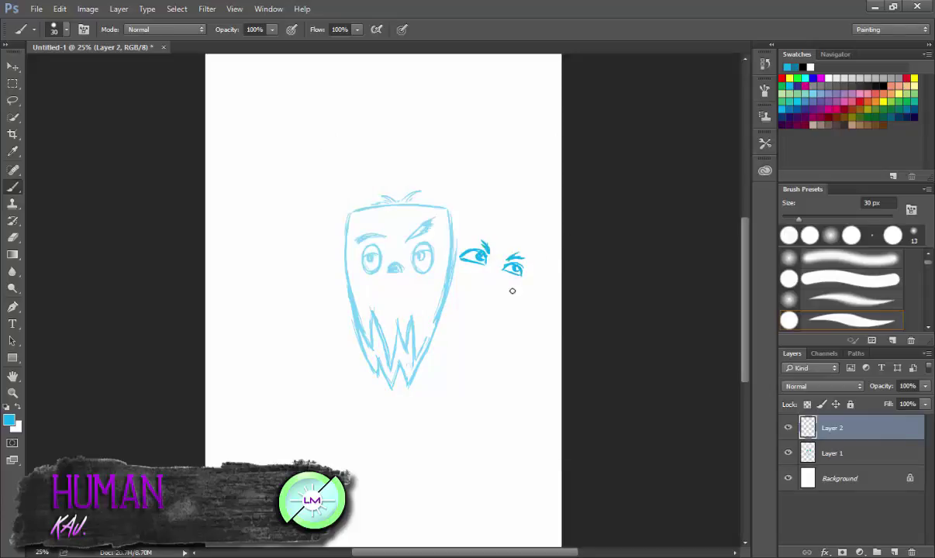
key("e")
left_click_drag(477, 283, 499, 285)
key("b")
mouse_move(454, 237)
left_mouse_down()
mouse_move(524, 240)
mouse_move(480, 345)
mouse_move(454, 364)
mouse_move(465, 324)
mouse_move(434, 365)
mouse_move(446, 334)
mouse_move(454, 380)
mouse_move(465, 379)
left_mouse_up()
left_click_drag(486, 228, 461, 207)
left_click_drag(521, 238, 553, 249)
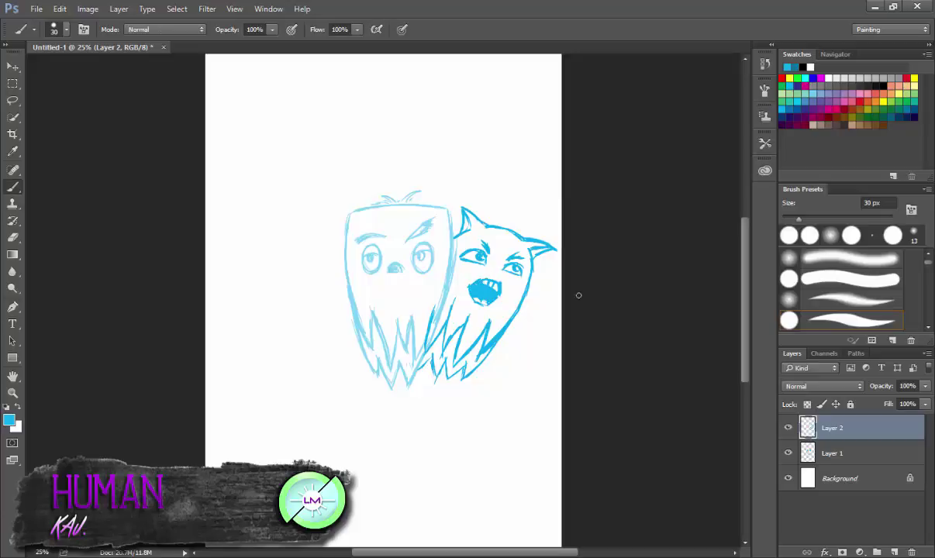
Add Layer 3 and sketch the third monster's mouth
key("ctrl+shift+n")
key("Return")
left_click_drag(266, 267, 283, 265)
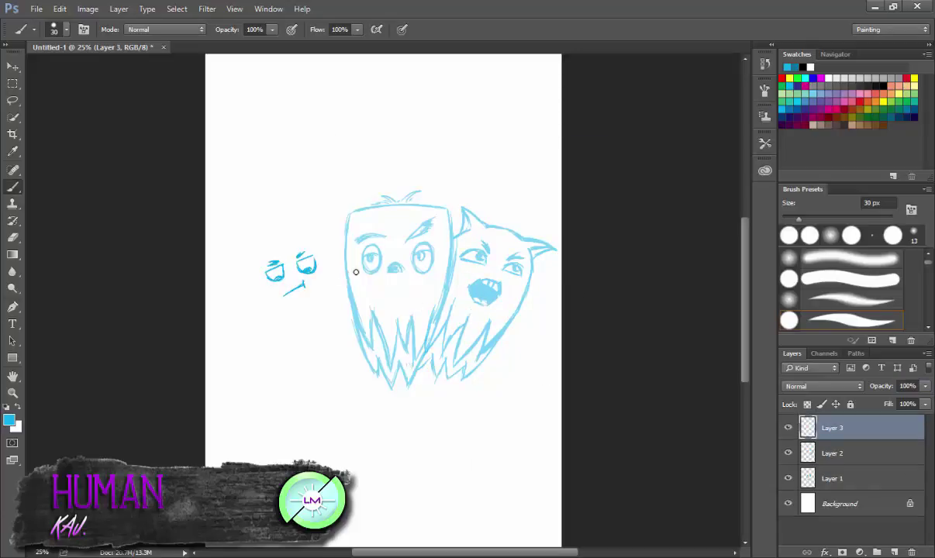
Sketch the furry outline around the third monster's face, undoing one stray line
left_click_drag(263, 256, 314, 225)
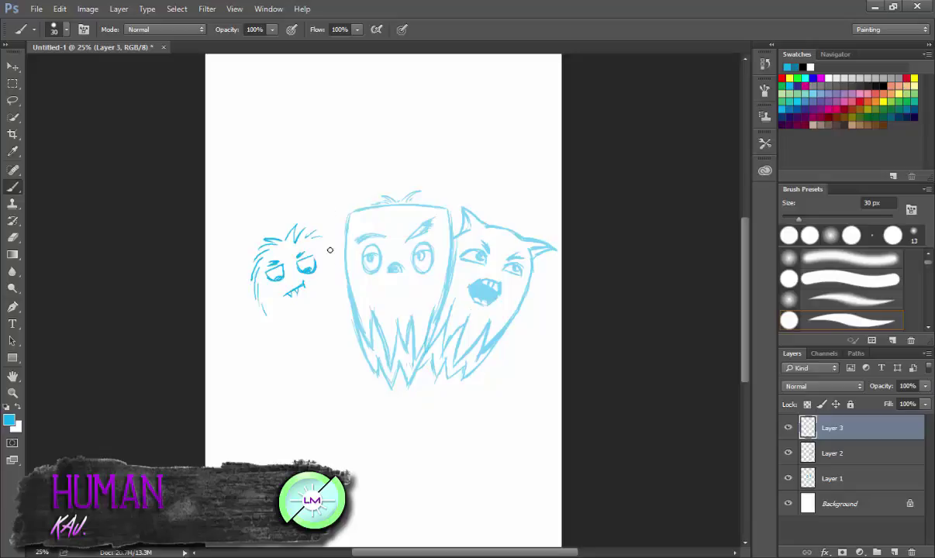
left_click_drag(256, 279, 326, 353)
left_click_drag(253, 335, 341, 260)
key("ctrl+alt+z")
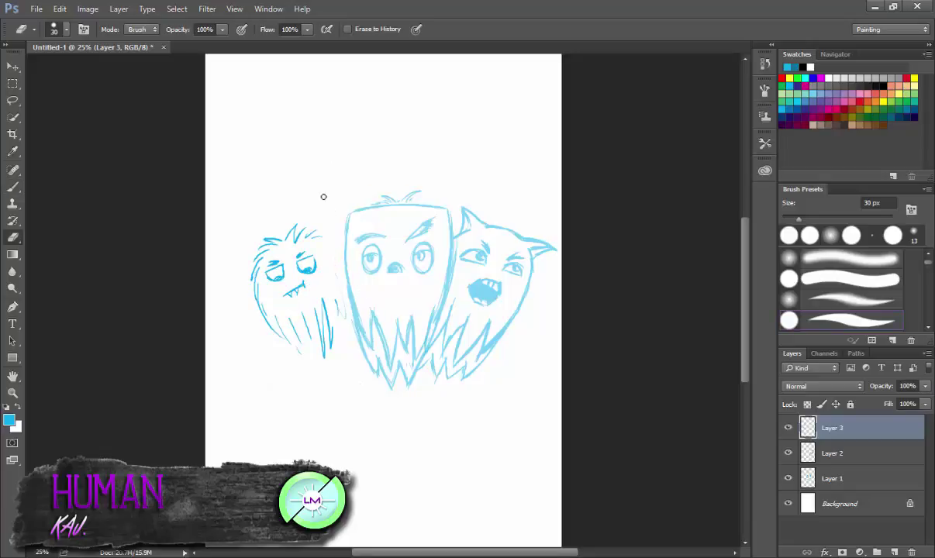
Enlarge the furry creature and its lassoed face with Free Transform
key("ctrl+t")
left_click_drag(345, 219, 353, 206)
key("Return")
key("l")
left_click_drag(326, 273, 333, 273)
key("ctrl+t")
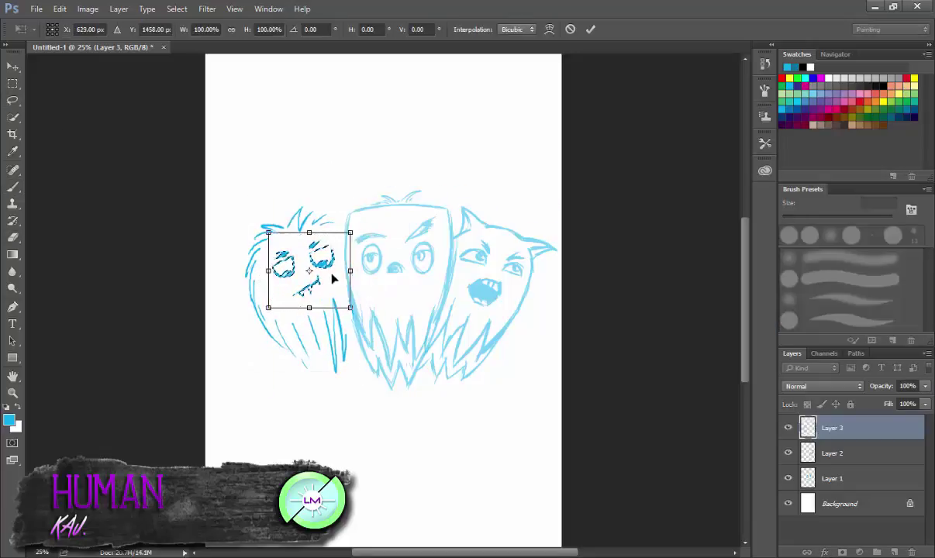
key("Return")
key("b")
Add fur tufts on the head and fur spikes along the creature's bottom
mouse_move(256, 303)
left_mouse_down()
mouse_move(275, 335)
mouse_move(303, 341)
left_mouse_up()
left_click_drag(310, 319, 321, 339)
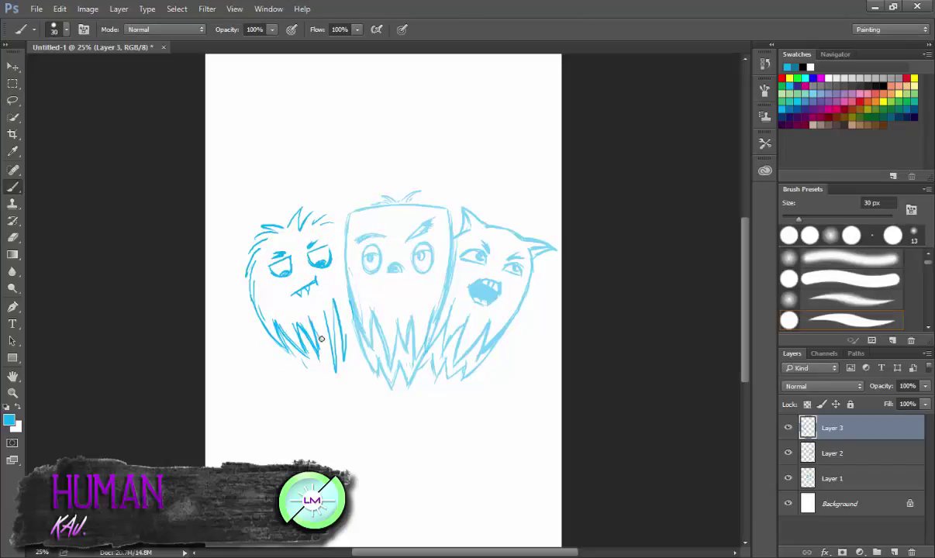
left_click_drag(327, 293, 333, 341)
mouse_move(307, 233)
left_mouse_down()
mouse_move(325, 210)
mouse_move(314, 203)
left_mouse_up()
left_click_drag(248, 307, 279, 341)
left_click_drag(279, 324, 310, 357)
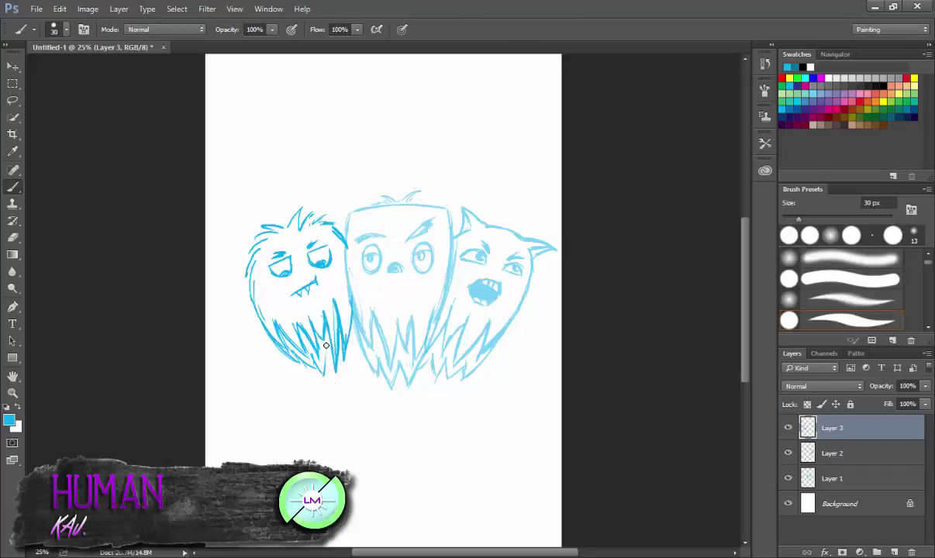
left_click_drag(322, 309, 333, 369)
Merge the sketch layers and fade the merged sketch to 50% opacity
key("e")
key("ctrl+e")
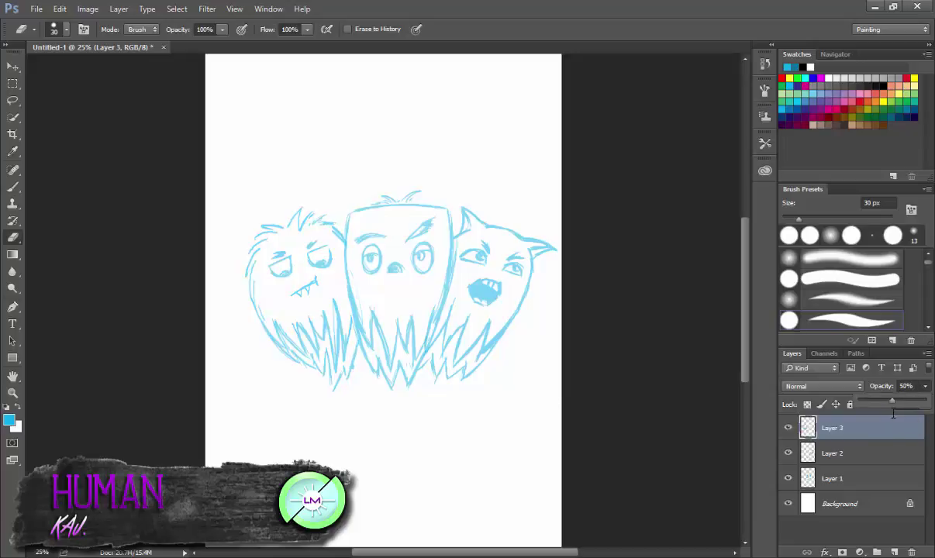
key("ctrl+e")
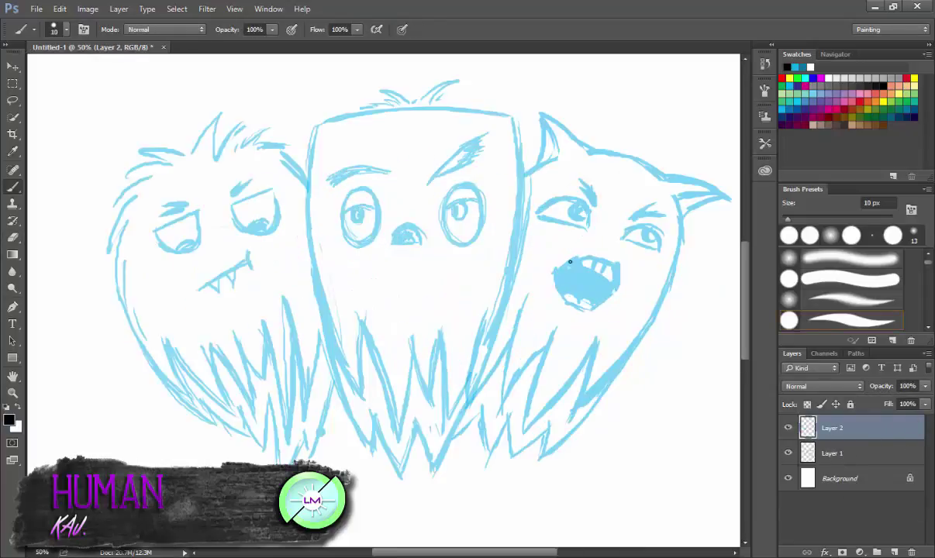
Ink the horned monster's mouth solid black, leaving white teeth
left_click_drag(570, 261, 556, 279)
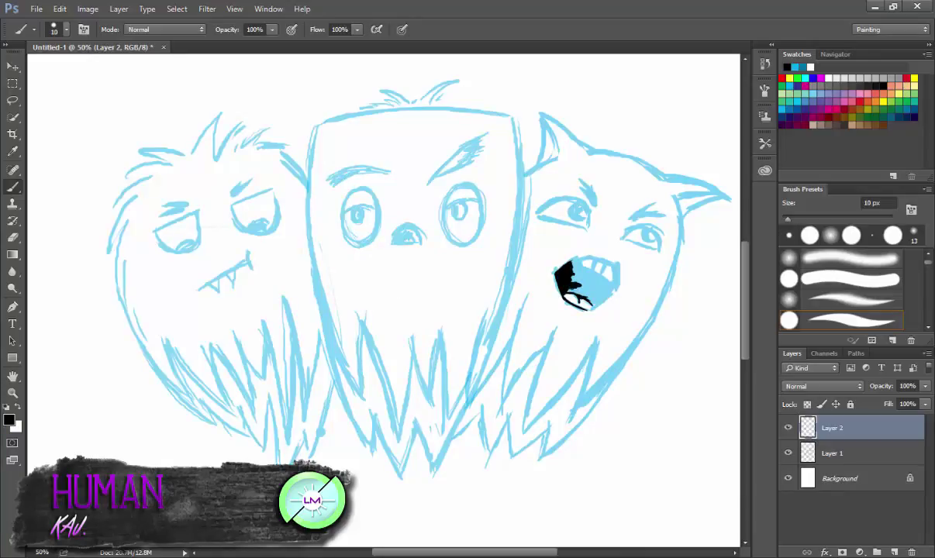
left_click_drag(575, 262, 583, 285)
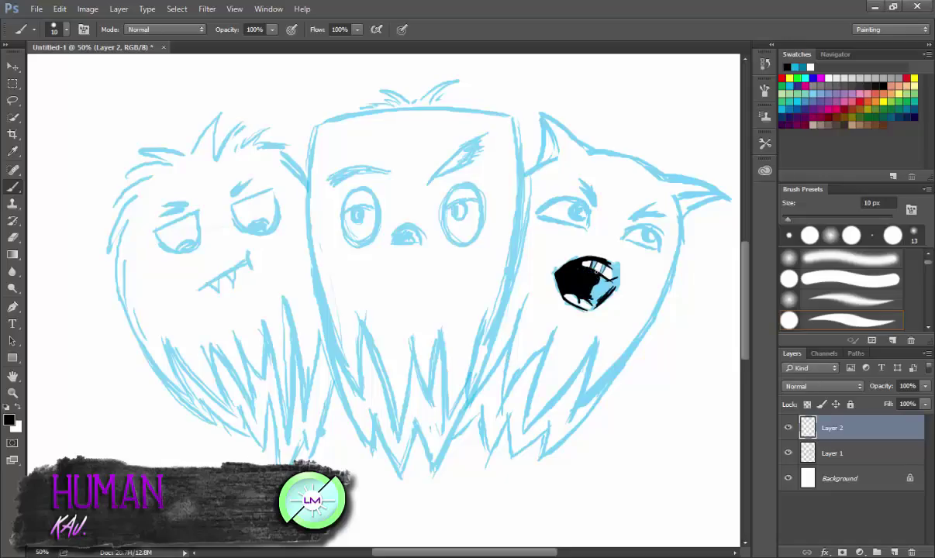
left_click_drag(618, 257, 570, 276)
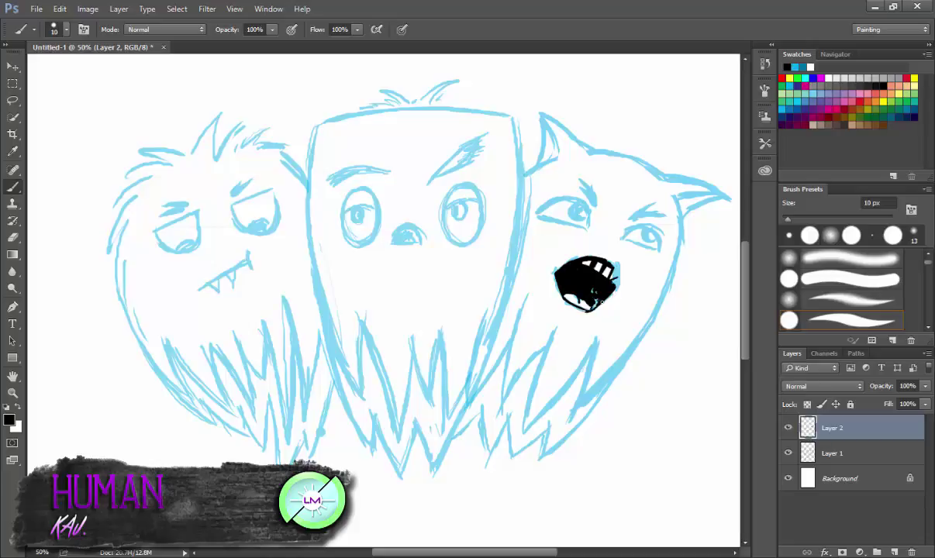
key("e")
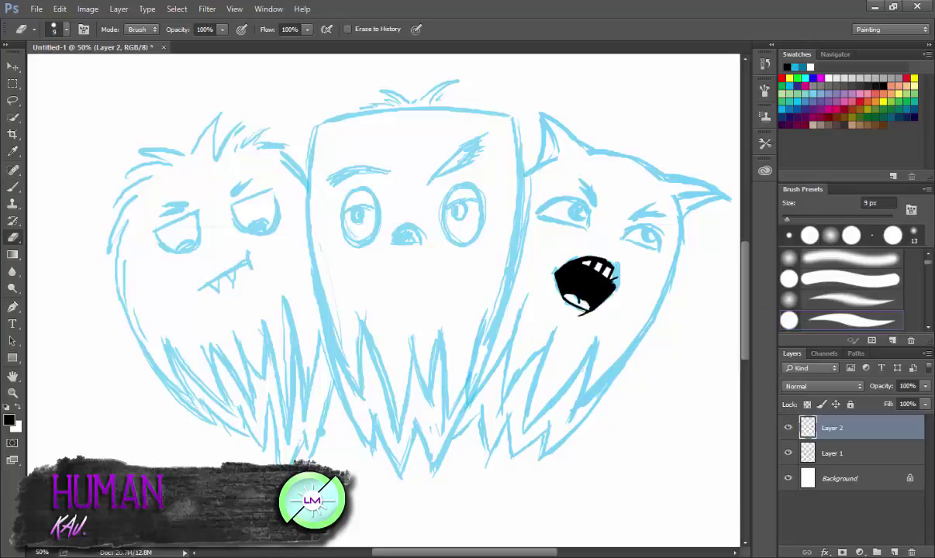
key("ctrl+plus")
key("b")
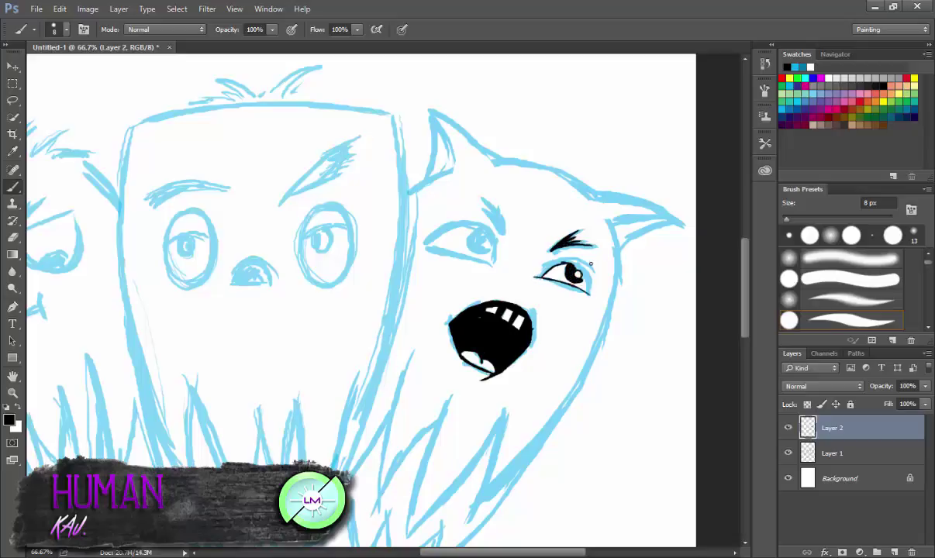
Check the inks with the blue sketch hidden, then ink the right eyebrow
key("e")
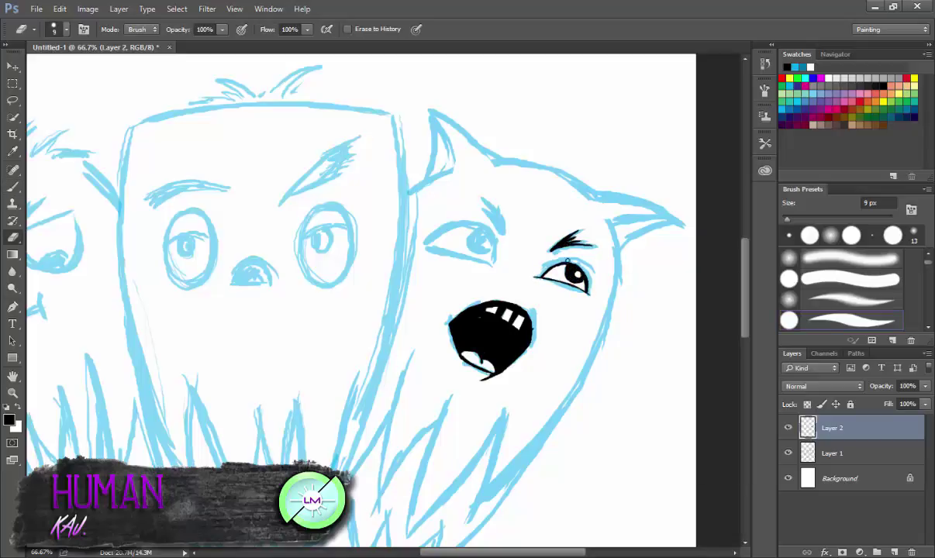
left_click(788, 453)
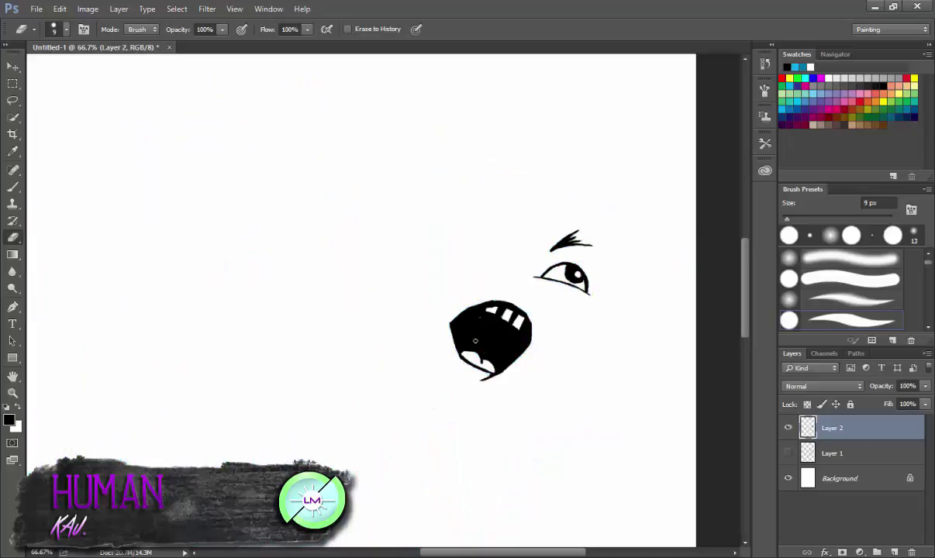
key("b")
left_click(788, 453)
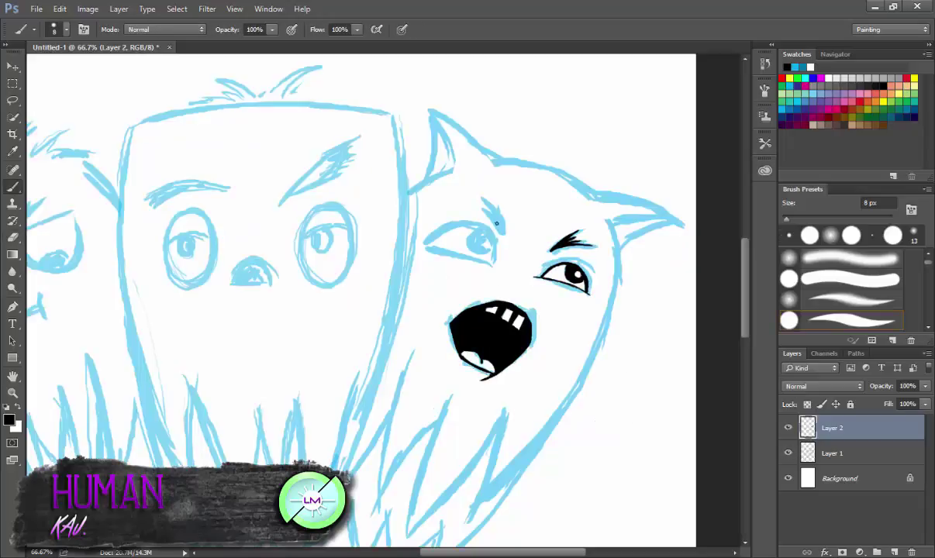
mouse_move(482, 200)
left_mouse_down()
mouse_move(502, 231)
mouse_move(485, 233)
left_mouse_up()
left_click(789, 320)
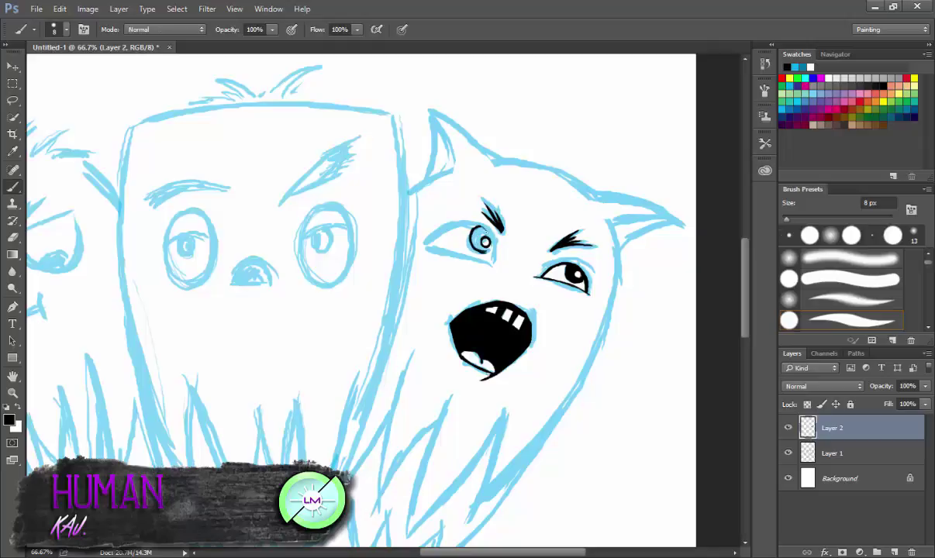
Refine the eye inks with Brush and Eraser, erasing the filled-in left eye
key("e")
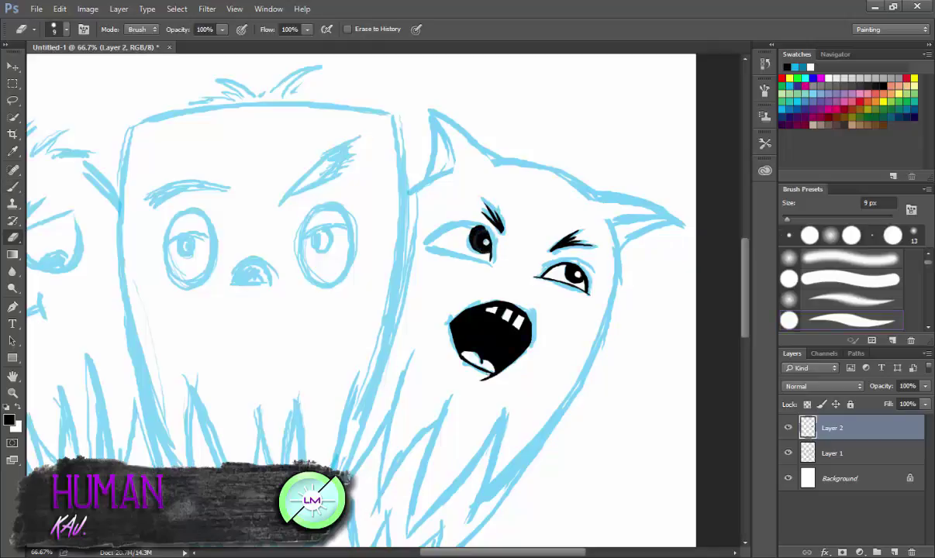
key("b")
key("e")
key("b")
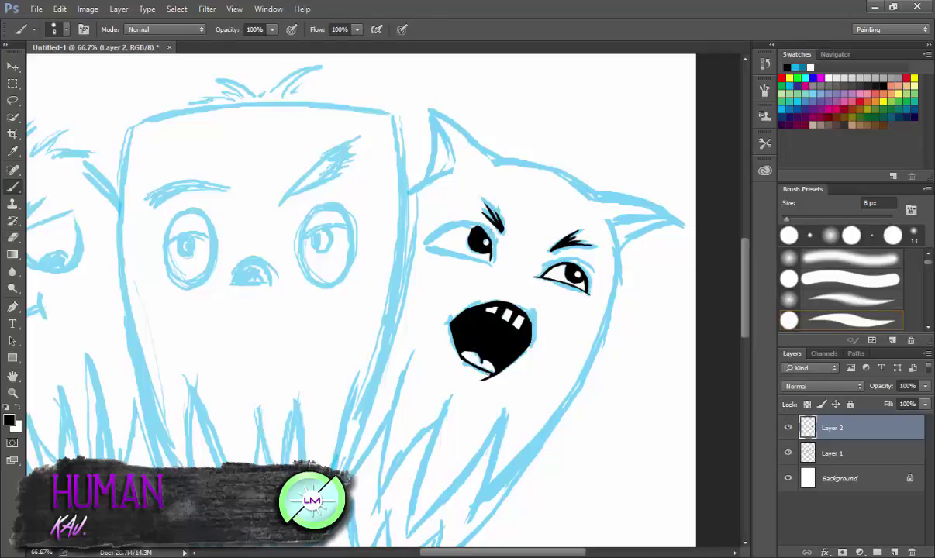
key("e")
mouse_move(446, 225)
left_mouse_down()
mouse_move(462, 241)
mouse_move(527, 245)
left_mouse_up()
Copy the inked right eye, rotate it into the left eye's place, and merge down
key("l")
key("ctrl+shift+alt+n")
key("ctrl+v")
key("ctrl+t")
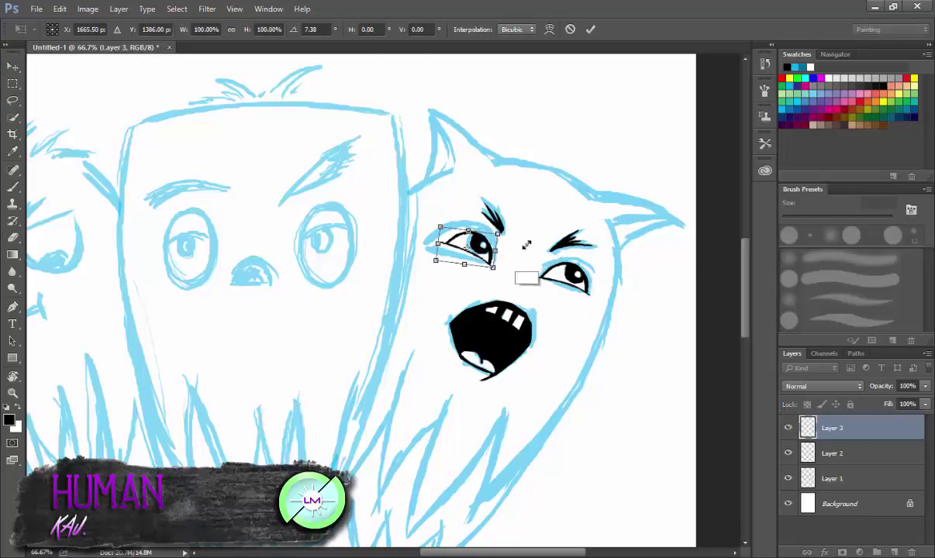
key("Return")
key("b")
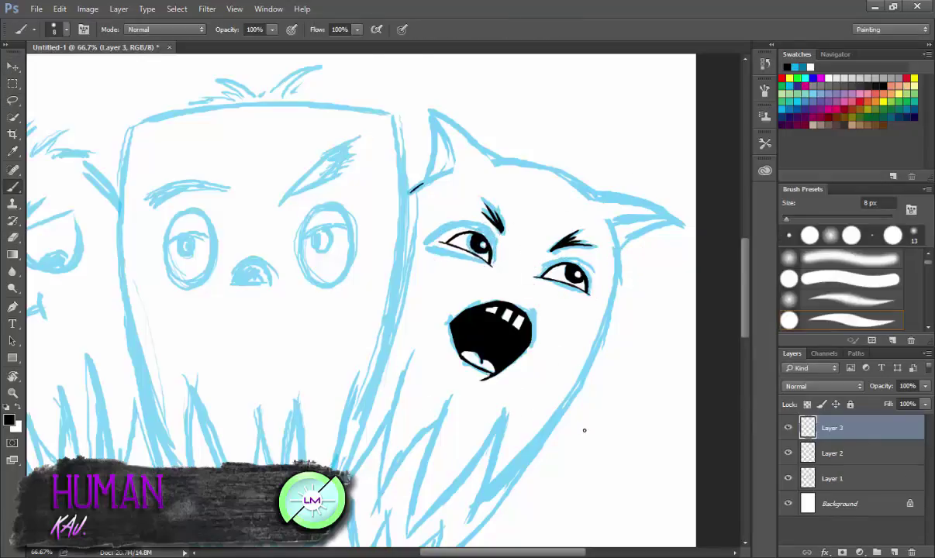
key("ctrl+e")
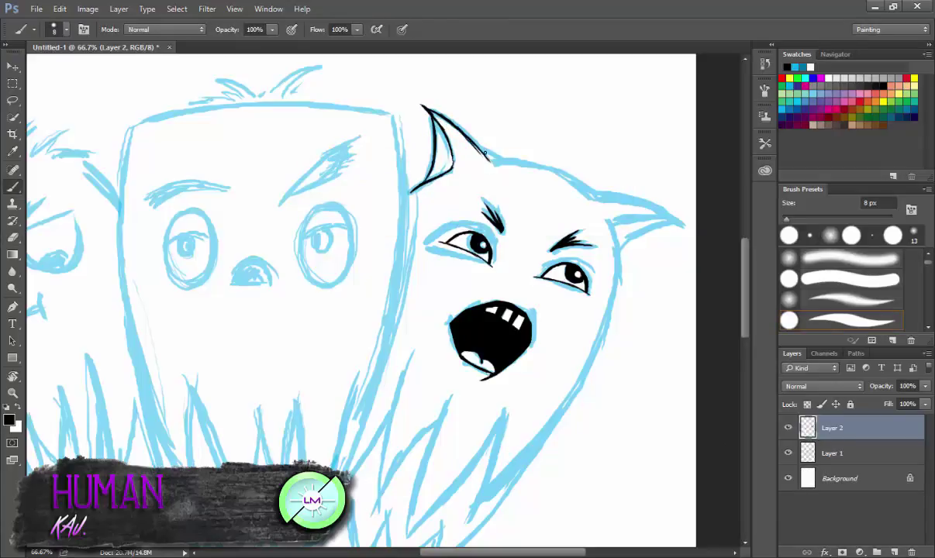
Ink the left ear and head top, and review the Brush panel's Shape Dynamics settings
left_click_drag(452, 138, 675, 219)
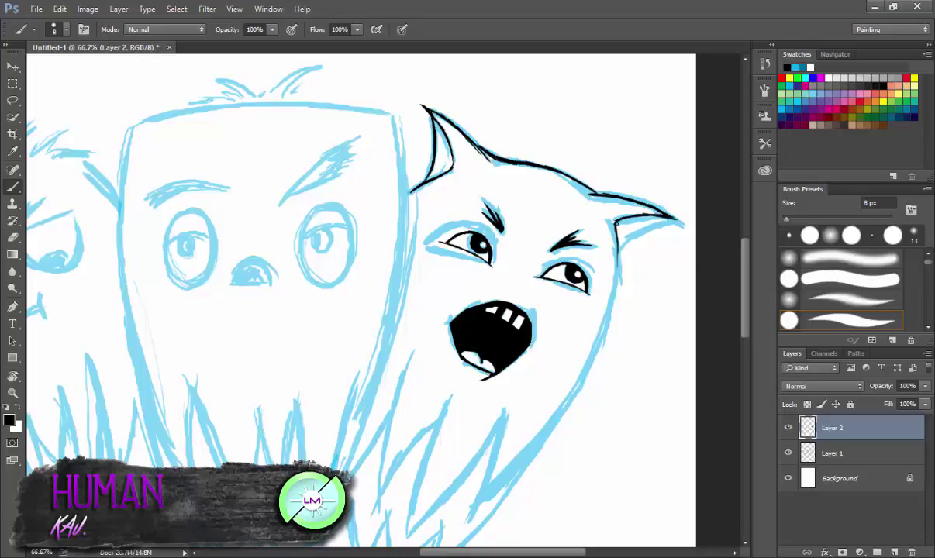
key("F5")
left_click(566, 207)
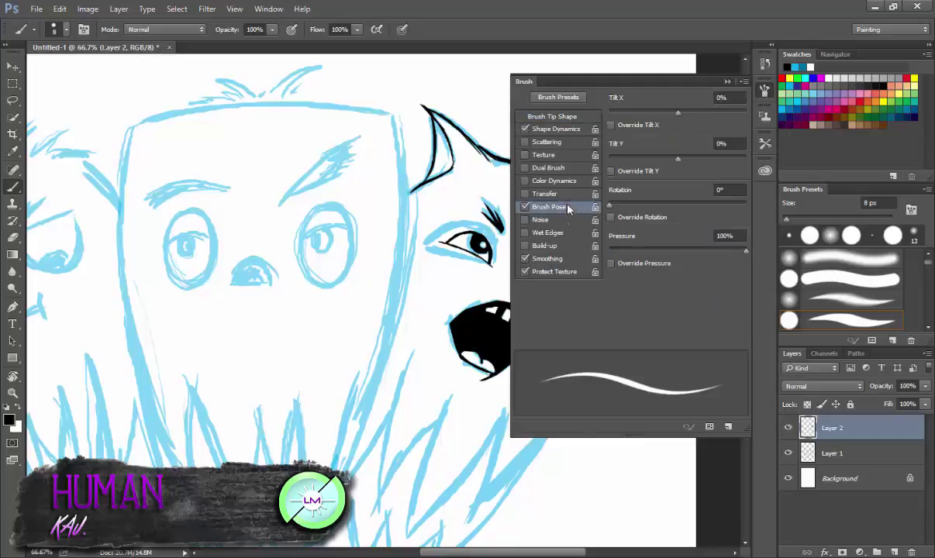
left_click(552, 129)
key("F5")
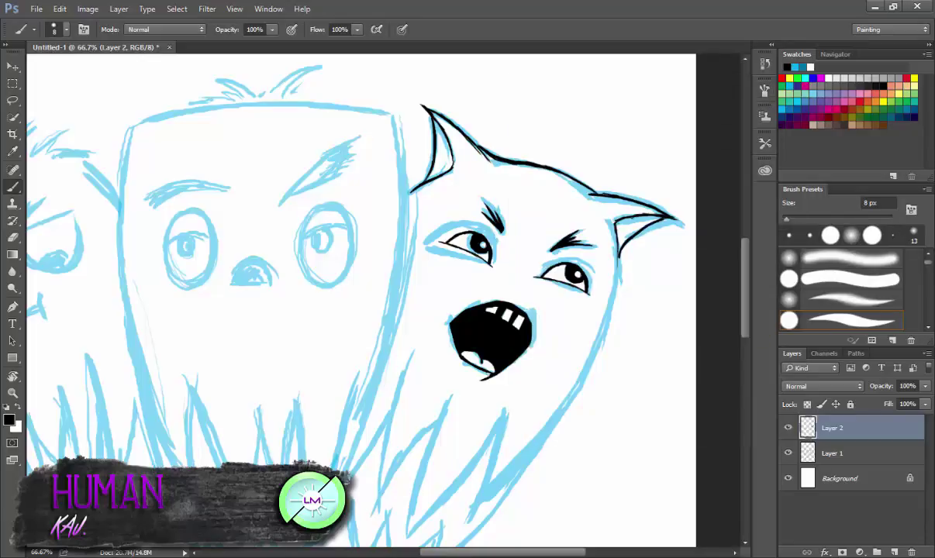
Ink the horned monster's fur spikes and outline, then paint the nose black on a new layer
mouse_move(407, 388)
left_mouse_down()
mouse_move(439, 410)
mouse_move(412, 518)
mouse_move(495, 420)
mouse_move(477, 500)
left_mouse_up()
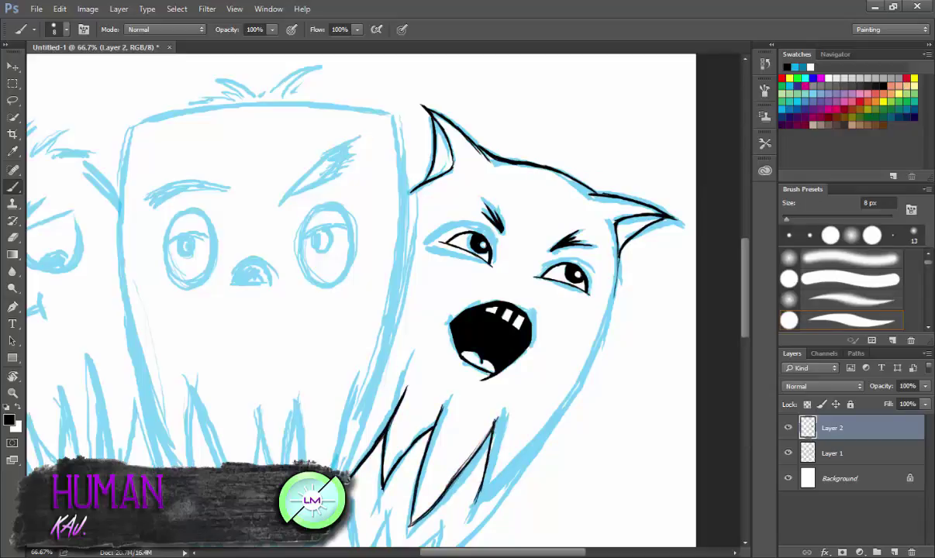
left_click_drag(619, 252, 465, 155)
mouse_move(136, 267)
left_mouse_down()
mouse_move(249, 124)
mouse_move(326, 76)
left_mouse_up()
left_click_drag(465, 311, 422, 415)
mouse_move(160, 276)
left_mouse_down()
mouse_move(256, 167)
mouse_move(339, 143)
mouse_move(382, 186)
mouse_move(420, 201)
left_mouse_up()
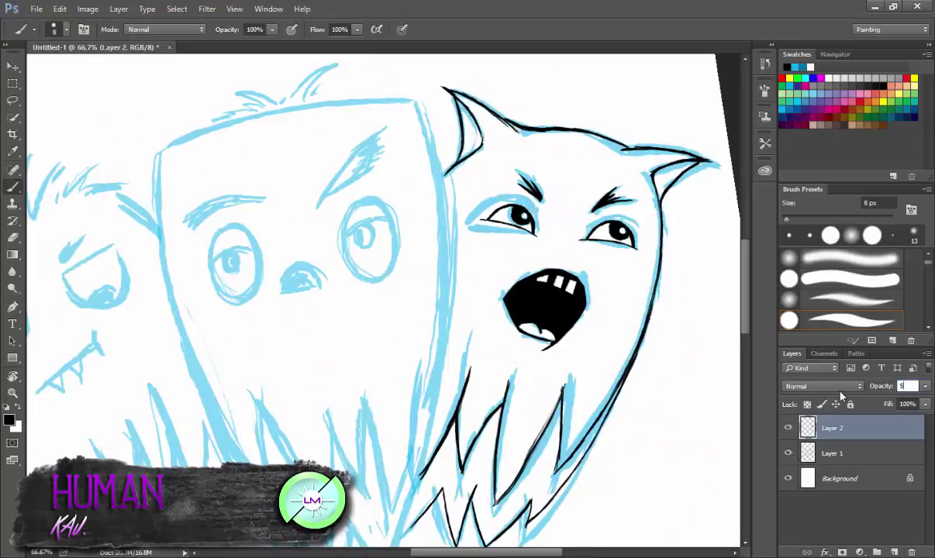
key("ctrl+shift+alt+n")
left_click_drag(285, 286, 292, 274)
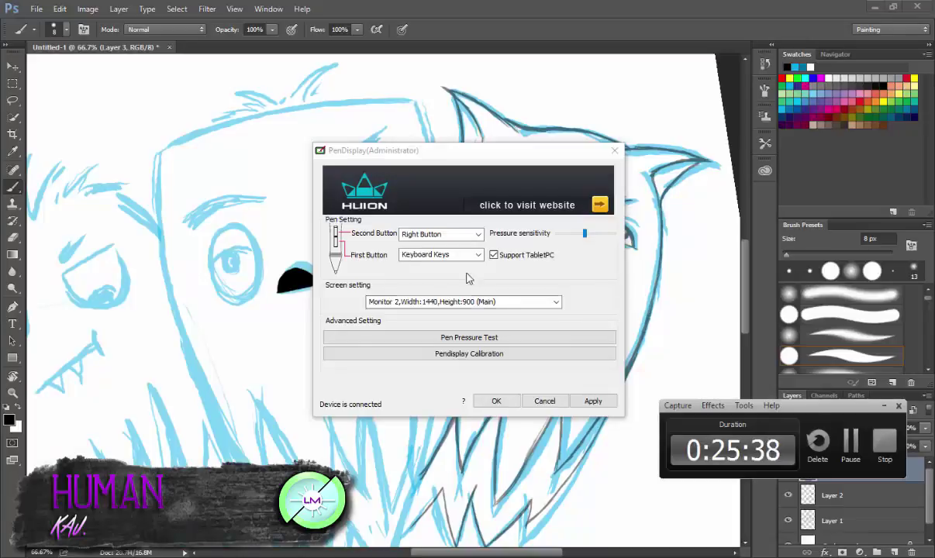
left_click(463, 302)
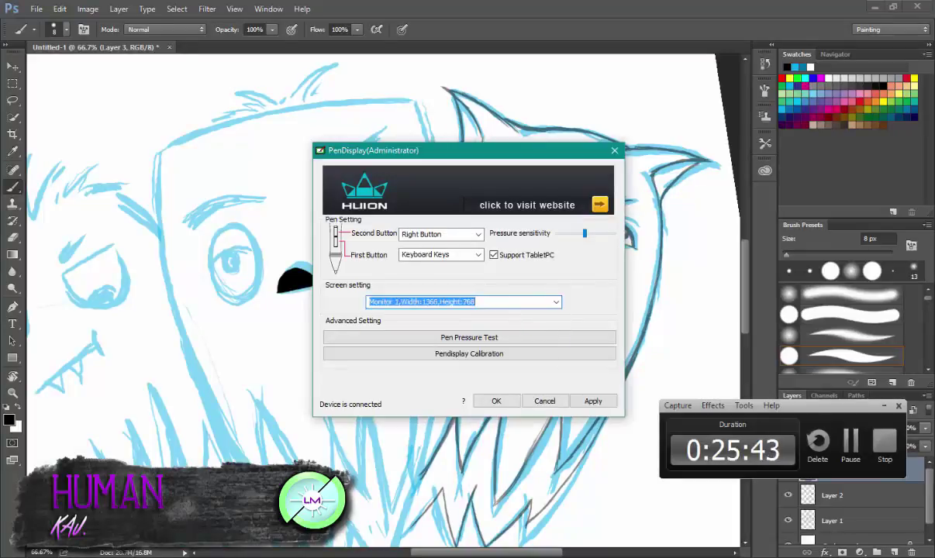
left_click(463, 311)
left_click_drag(838, 415, 24, 413)
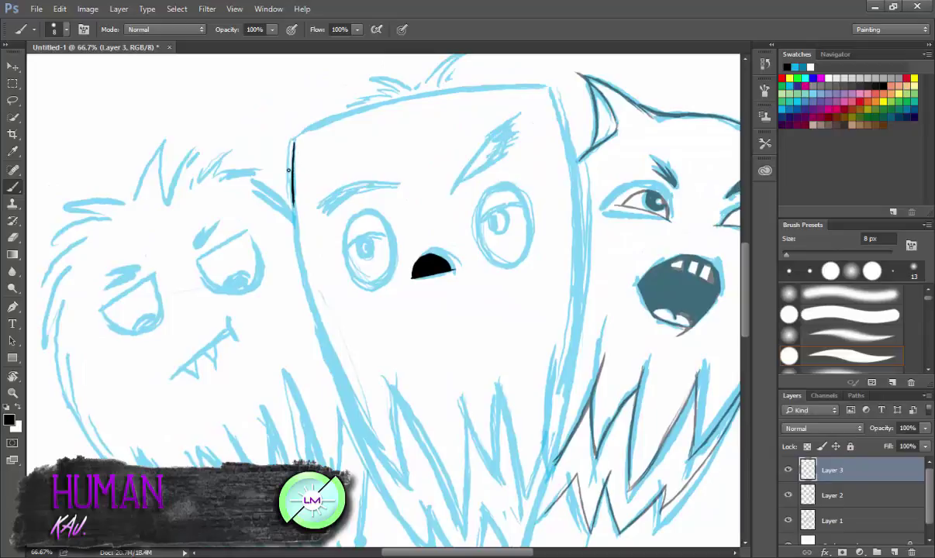
Enlarge the brush to 10 px and ink the middle monster's left face edge
key("]")
key("]")
mouse_move(293, 142)
left_mouse_down()
mouse_move(298, 307)
mouse_move(376, 449)
mouse_move(400, 471)
left_mouse_up()
left_click_drag(391, 377, 399, 469)
key("e")
key("bracketleft")
key("b")
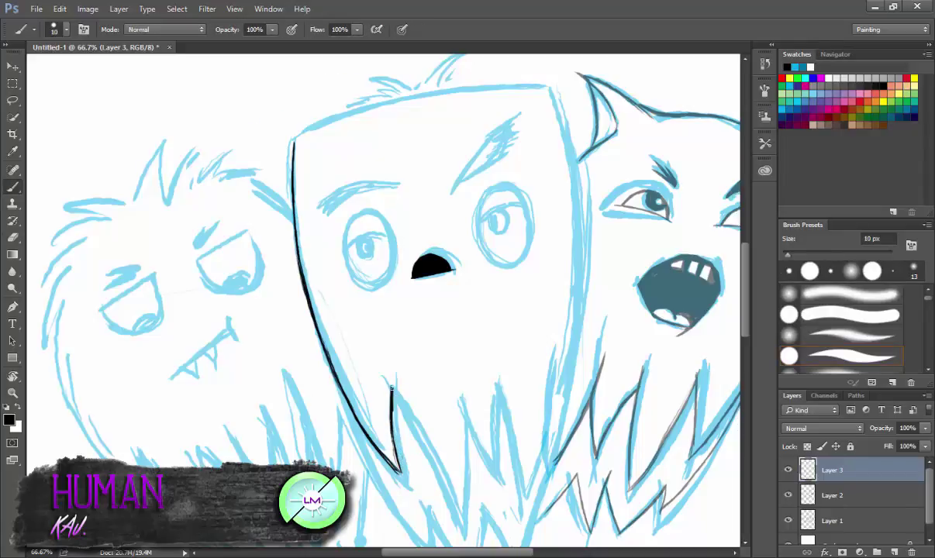
Draw a black pupil in the right eye and erase the eyelid's stray diagonal
left_click_drag(392, 392, 363, 311)
mouse_move(467, 134)
left_mouse_down()
mouse_move(470, 149)
mouse_move(490, 126)
mouse_move(464, 132)
left_mouse_up()
key("e")
key("b")
key("e")
key("b")
left_click_drag(452, 124, 458, 175)
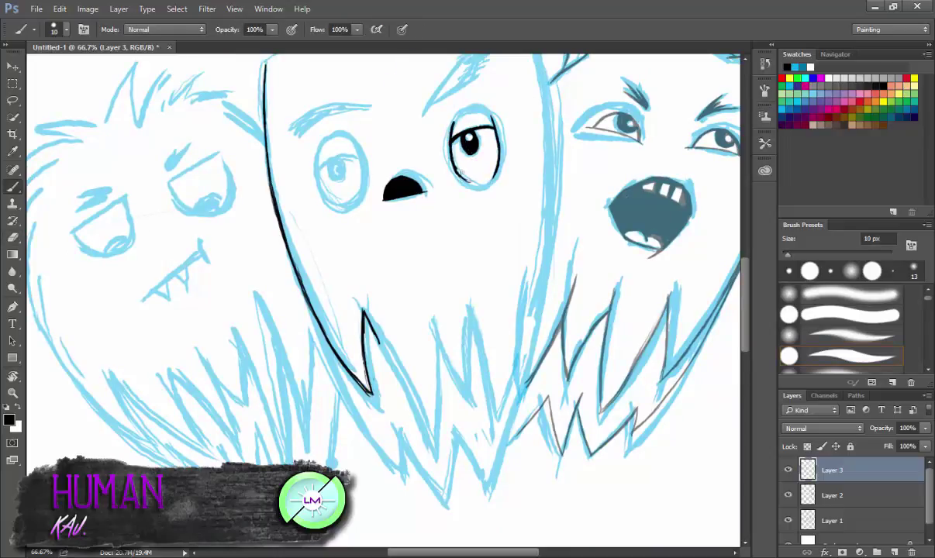
Ink the bottom of the right eye outline and the left eye's pupil
left_click_drag(449, 153, 474, 183)
key("e")
key("b")
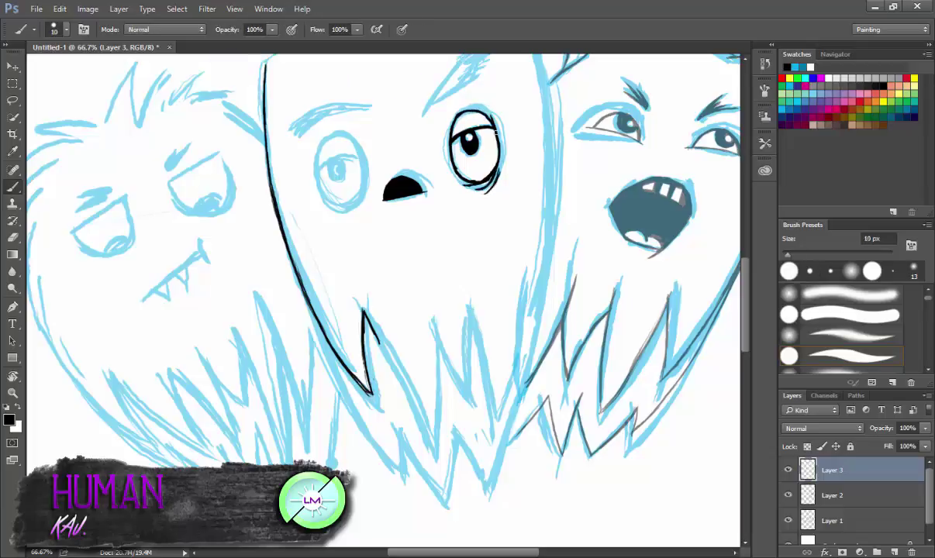
key("e")
key("b")
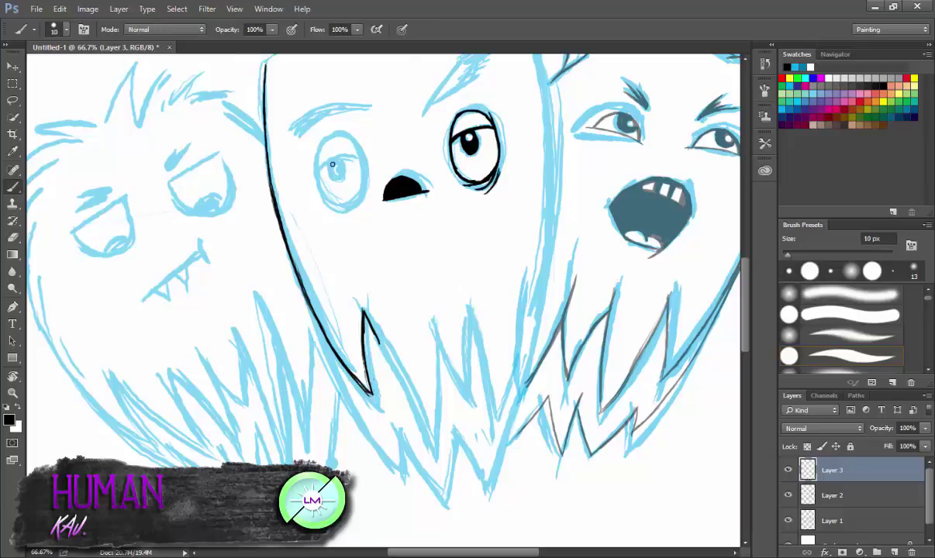
left_click_drag(332, 163, 336, 171)
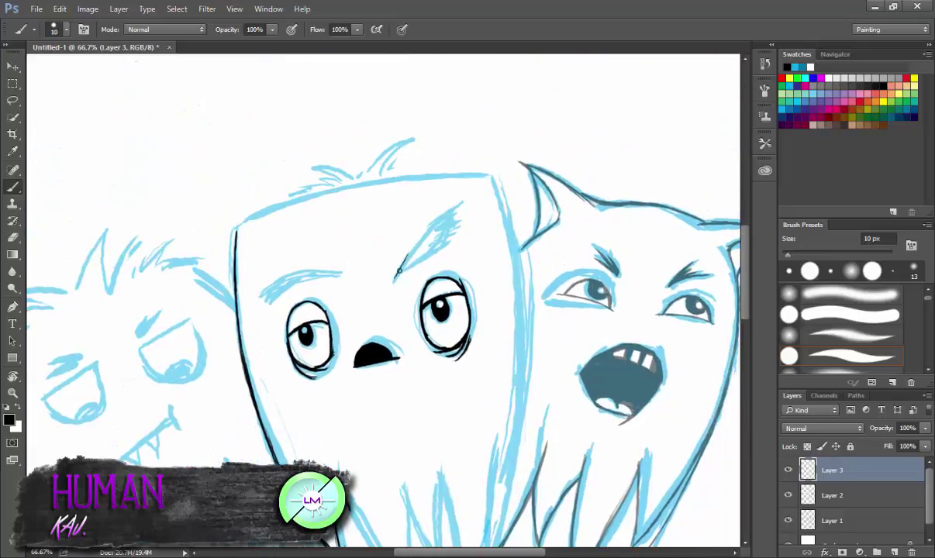
Ink hatched eyebrows over both eyes and the chin line, erasing an overshooting stroke
left_click_drag(396, 276, 456, 208)
left_click_drag(411, 241, 449, 218)
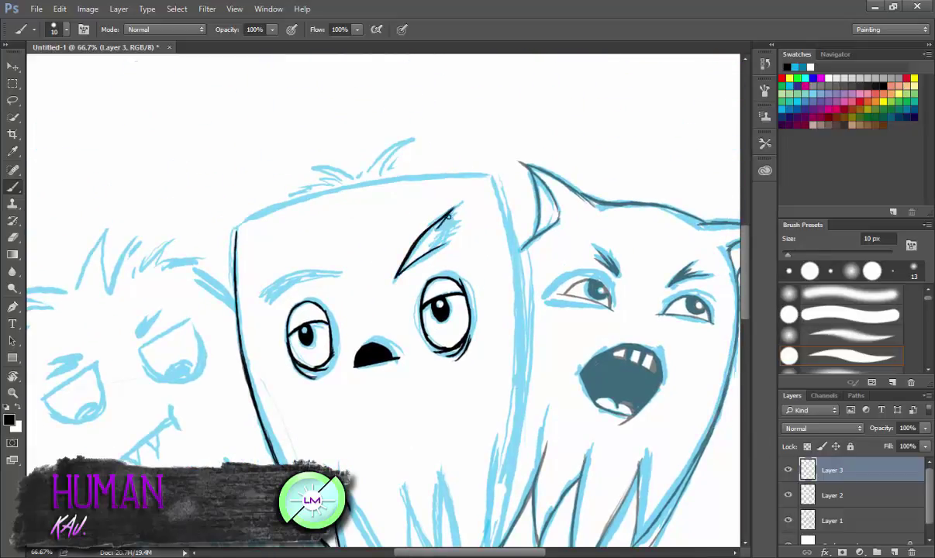
left_click_drag(263, 295, 340, 273)
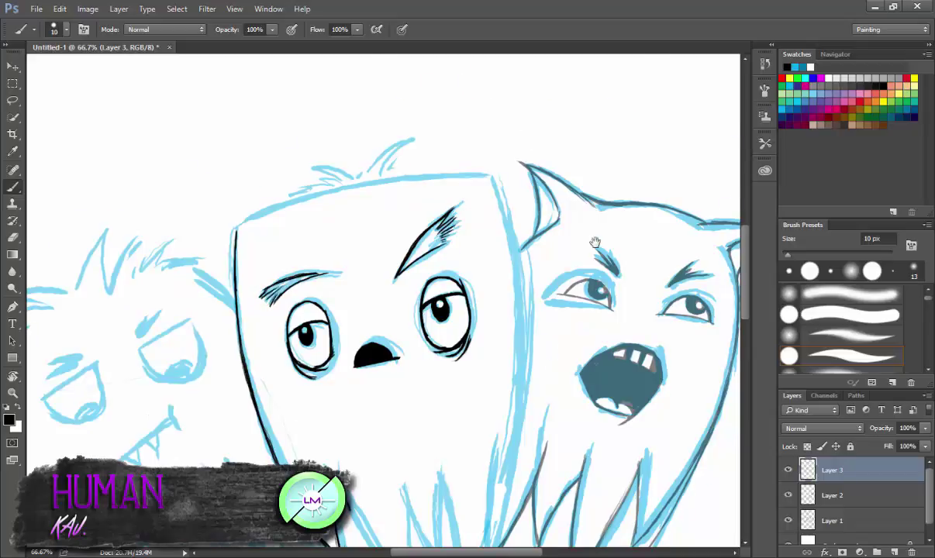
left_click_drag(365, 324, 391, 390)
left_click_drag(385, 344, 409, 415)
key("e")
mouse_move(370, 329)
left_mouse_down()
mouse_move(374, 352)
mouse_move(452, 474)
left_mouse_up()
key("b")
Ink jagged zigzag fur spikes below the middle monster's face
left_click_drag(453, 349, 489, 419)
left_click_drag(491, 334, 456, 438)
left_click_drag(430, 353, 423, 449)
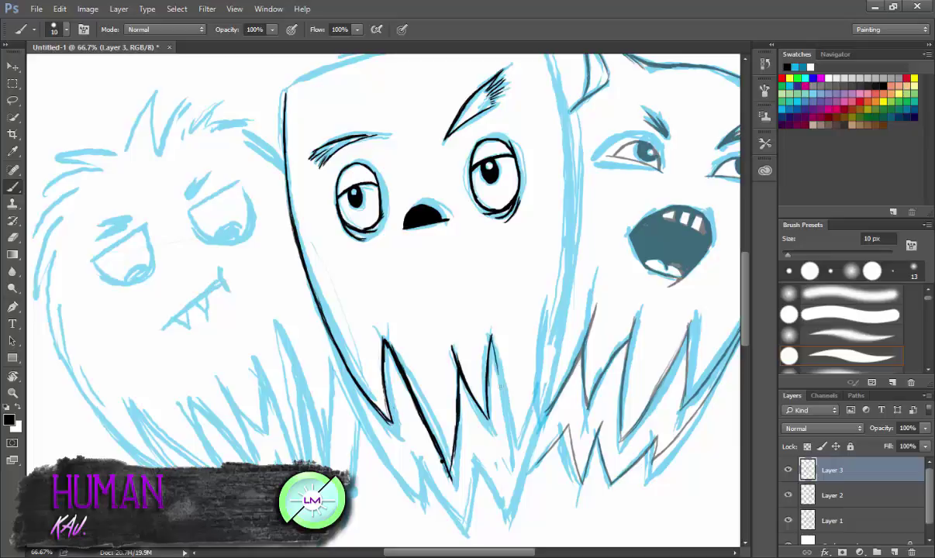
left_click_drag(466, 318, 479, 397)
key("e")
key("b")
mouse_move(403, 405)
left_mouse_down()
mouse_move(420, 446)
mouse_move(365, 407)
left_mouse_up()
Ink the head's top outline, hair tufts and left outline down to the chin
left_click_drag(484, 232, 574, 376)
mouse_move(272, 183)
left_mouse_down()
mouse_move(419, 145)
mouse_move(535, 140)
left_mouse_up()
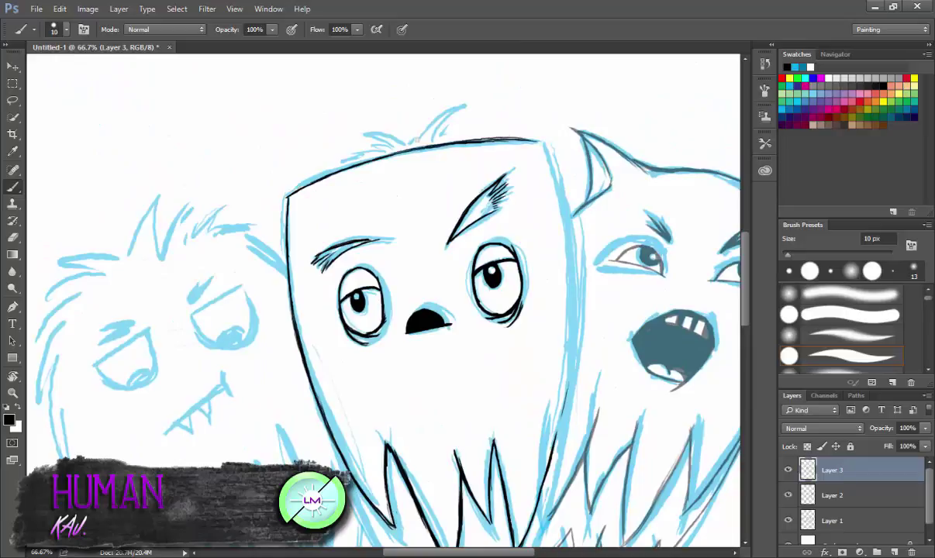
mouse_move(411, 139)
left_mouse_down()
mouse_move(434, 108)
mouse_move(365, 134)
mouse_move(341, 161)
left_mouse_up()
mouse_move(431, 136)
left_mouse_down()
mouse_move(454, 111)
mouse_move(445, 161)
mouse_move(163, 327)
left_mouse_up()
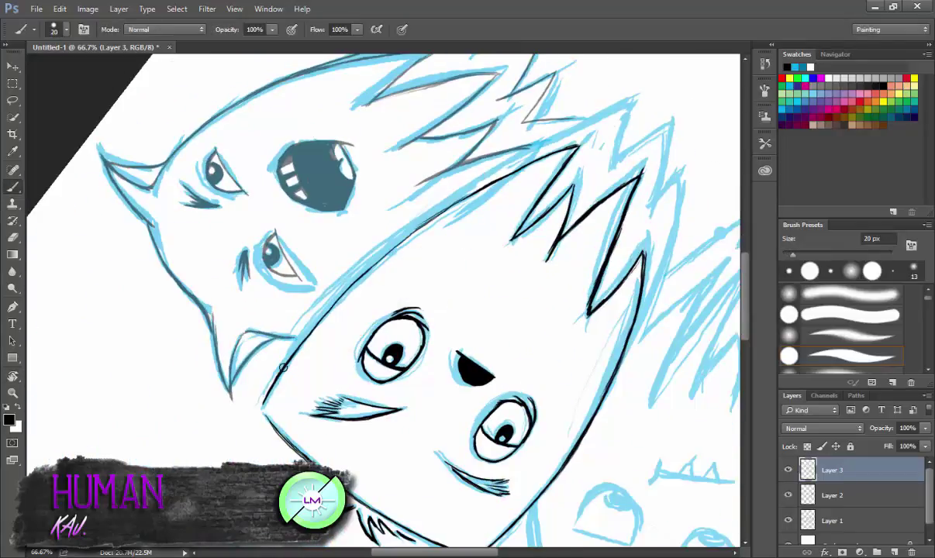
left_click_drag(283, 368, 456, 177)
left_click_drag(248, 380, 286, 433)
Ink a zigzag hair tuft on the head and show the blue sketch again
left_click_drag(567, 175, 397, 225)
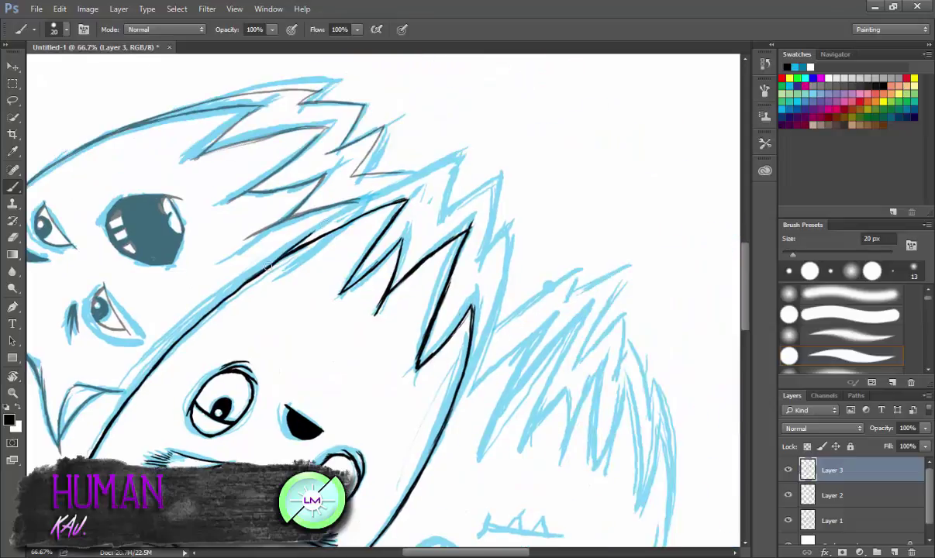
mouse_move(268, 266)
left_mouse_down()
mouse_move(448, 163)
mouse_move(417, 208)
mouse_move(492, 188)
mouse_move(503, 231)
mouse_move(422, 392)
mouse_move(443, 335)
left_mouse_up()
key("e")
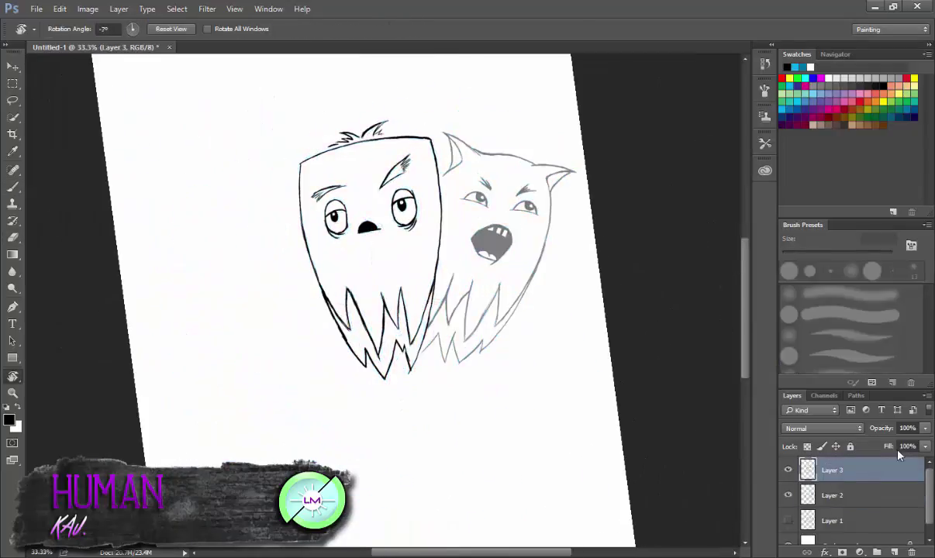
left_click(788, 522)
key("b")
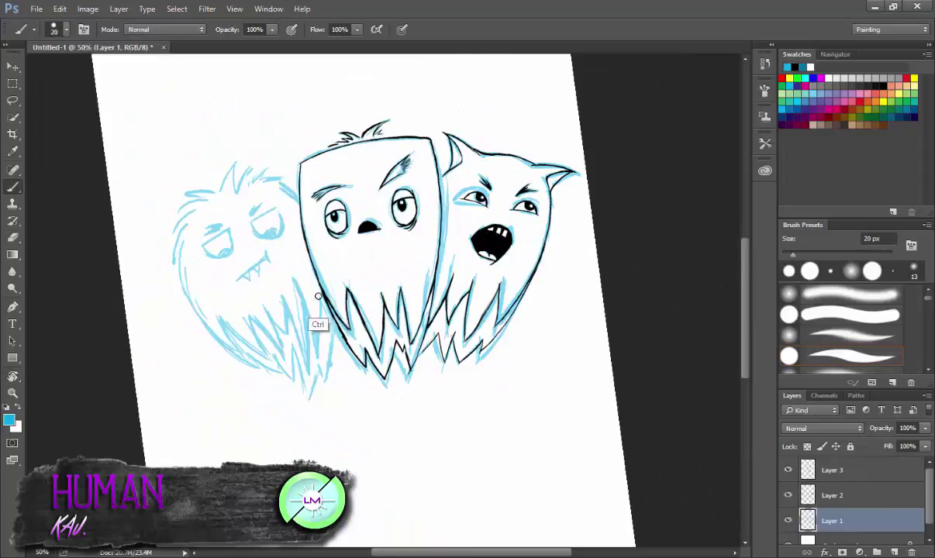
Zoom in and ink the first fur strokes left of the middle monster
key("ctrl+plus")
key("e")
left_click(834, 479)
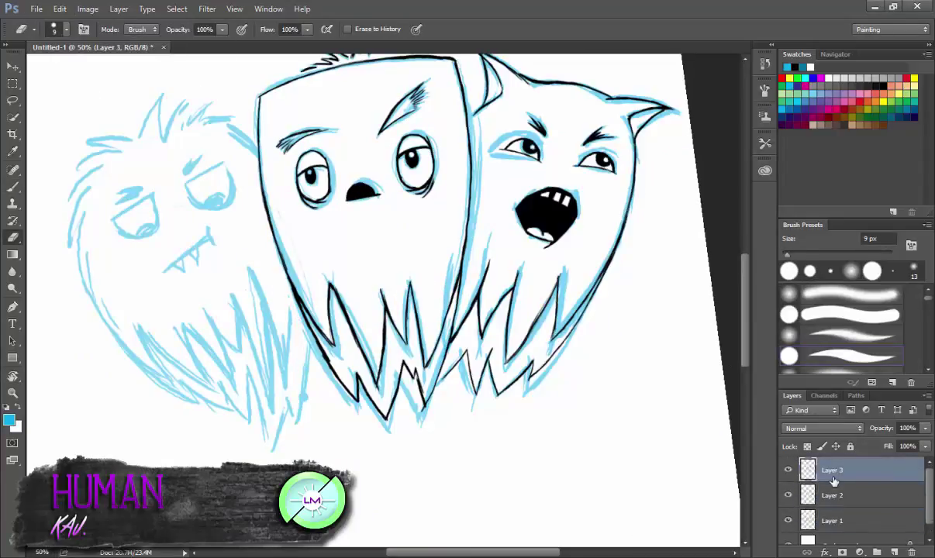
left_click_drag(285, 293, 276, 343)
mouse_move(249, 270)
left_mouse_down()
mouse_move(273, 372)
mouse_move(263, 329)
left_mouse_up()
Ink zigzag fur strokes along the left monster's bottom edge
key("b")
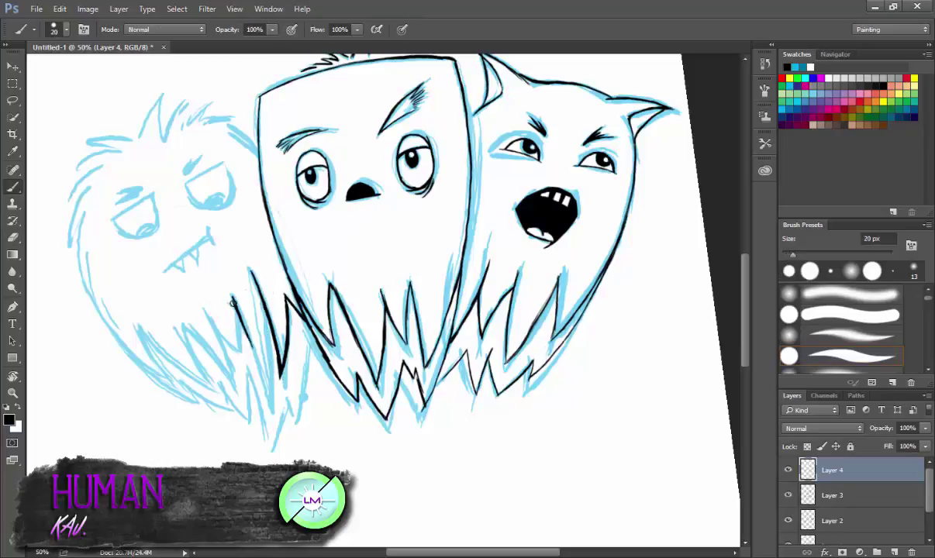
left_click_drag(231, 295, 272, 385)
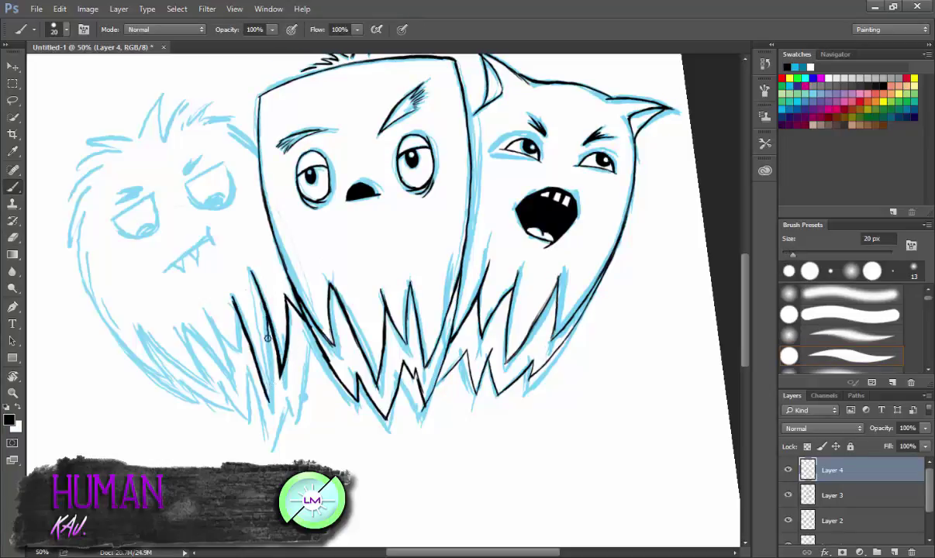
left_click_drag(249, 302, 257, 373)
left_click_drag(204, 310, 224, 359)
left_click_drag(183, 324, 211, 373)
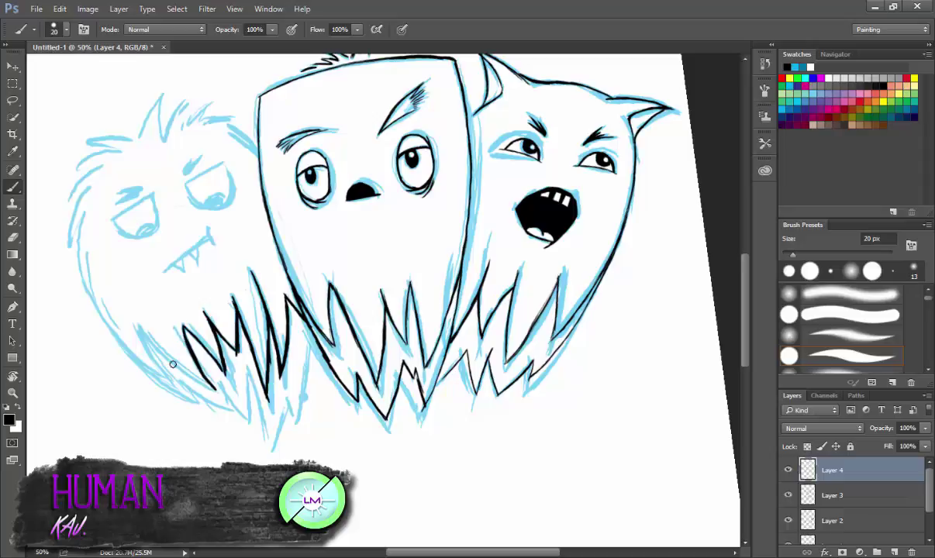
left_click_drag(140, 327, 208, 384)
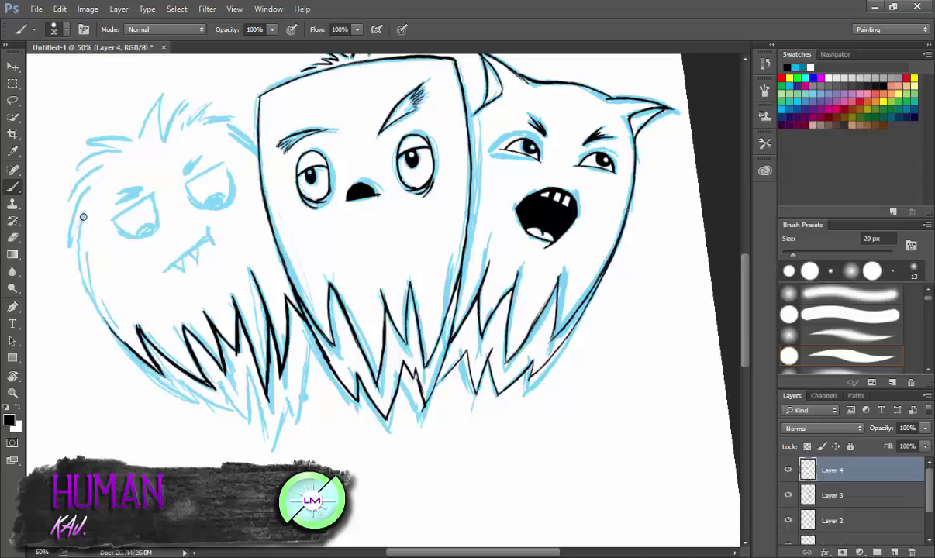
Ink the left monster's outline, fur tufts and spikes, mouth line, eyebrow and eye
left_click_drag(83, 217, 94, 303)
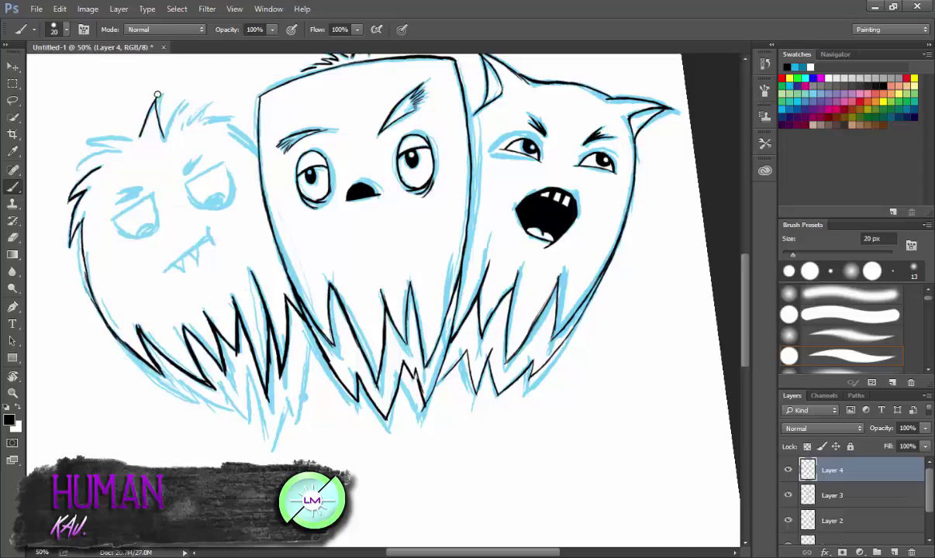
left_click_drag(228, 118, 255, 151)
mouse_move(168, 116)
left_mouse_down()
mouse_move(175, 124)
mouse_move(85, 143)
left_mouse_up()
left_click_drag(120, 148, 78, 165)
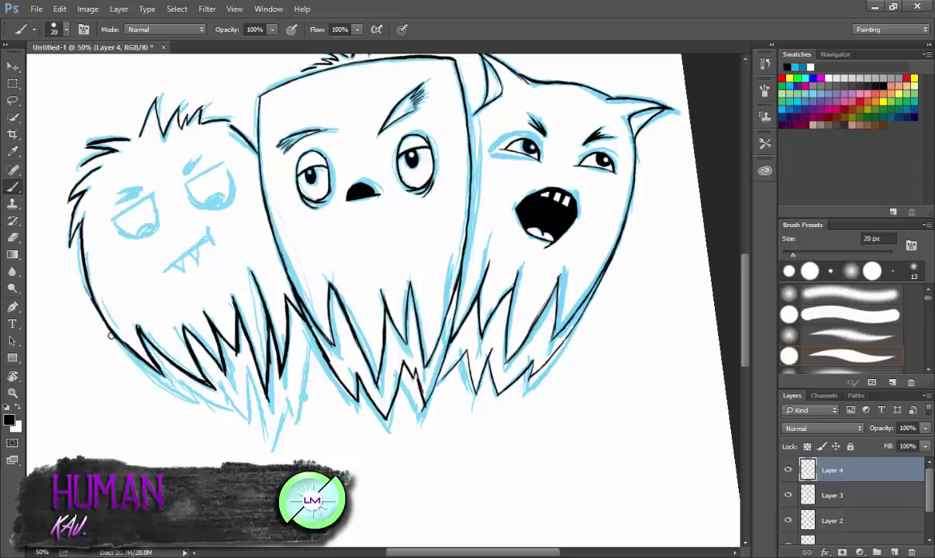
left_click_drag(105, 318, 186, 393)
left_click_drag(232, 350, 269, 450)
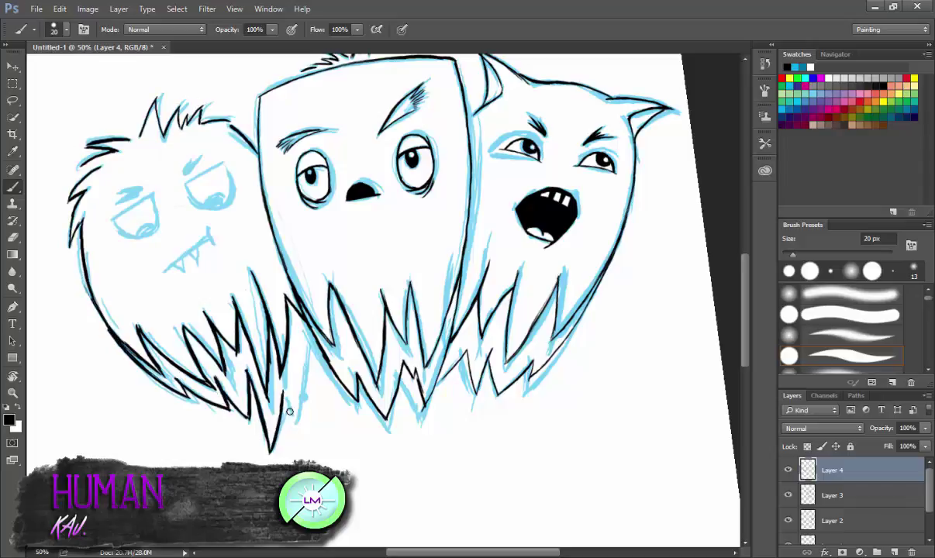
mouse_move(167, 271)
left_mouse_down()
mouse_move(207, 228)
mouse_move(212, 196)
left_mouse_up()
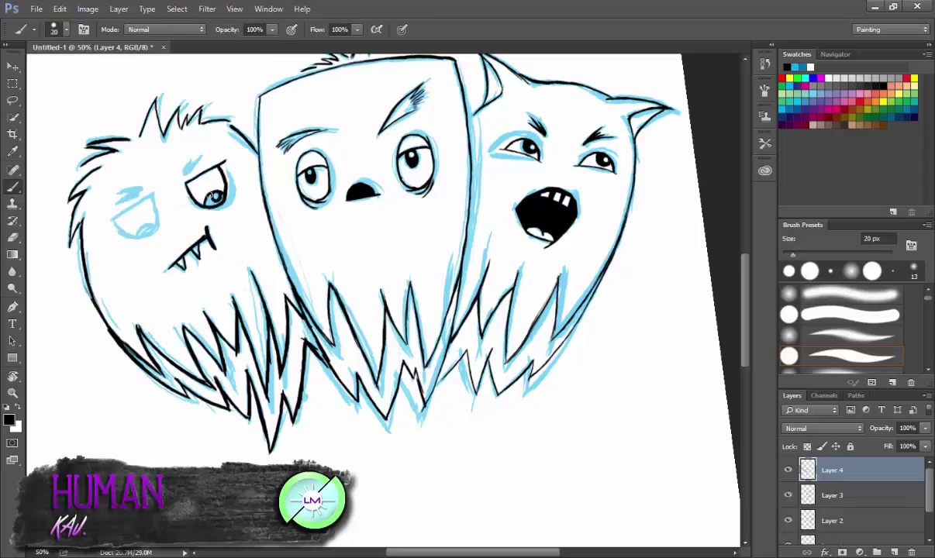
mouse_move(116, 194)
left_mouse_down()
mouse_move(141, 188)
mouse_move(109, 224)
mouse_move(146, 226)
left_mouse_up()
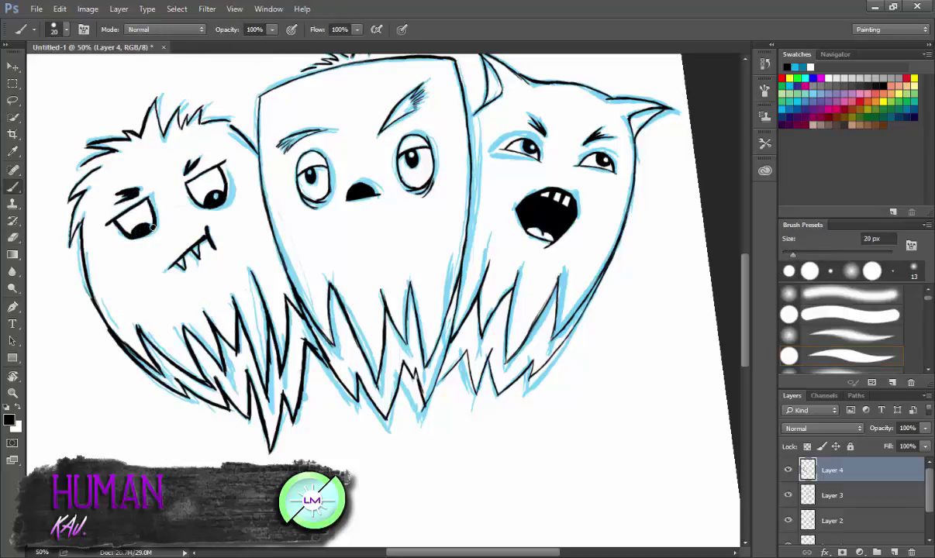
Hide sketch Layer 1, group the ink layers into Group 1, collapse it, and select Layer 5
left_click(789, 544)
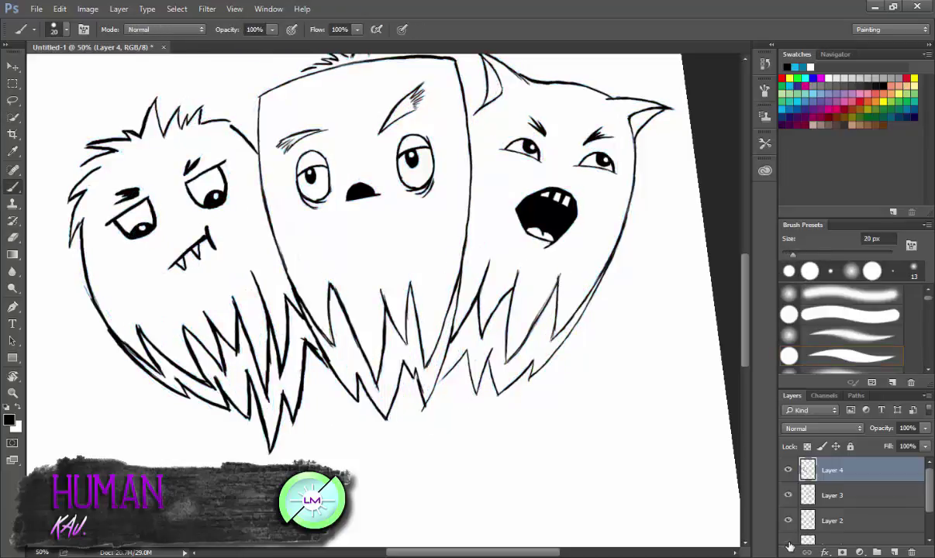
key("ctrl+minus")
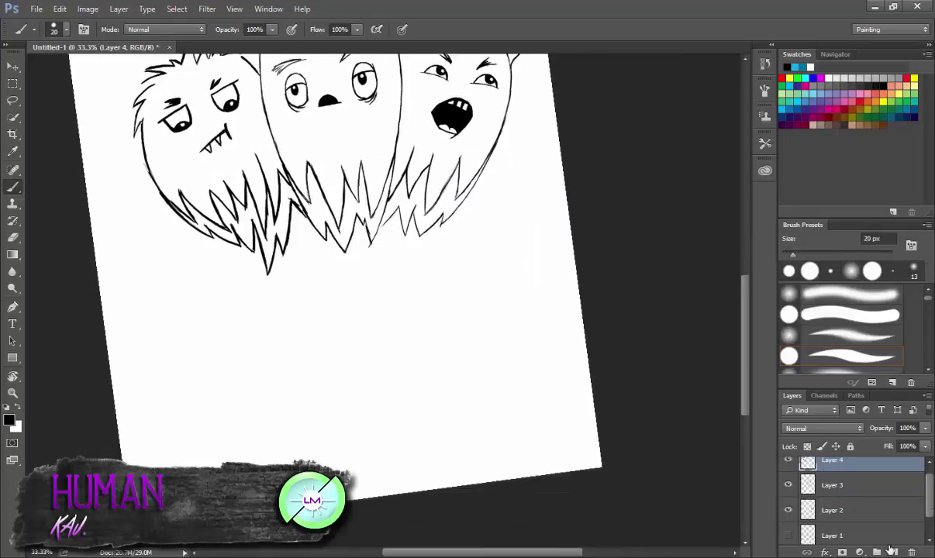
left_click_drag(578, 341, 701, 240)
key("ctrl+g")
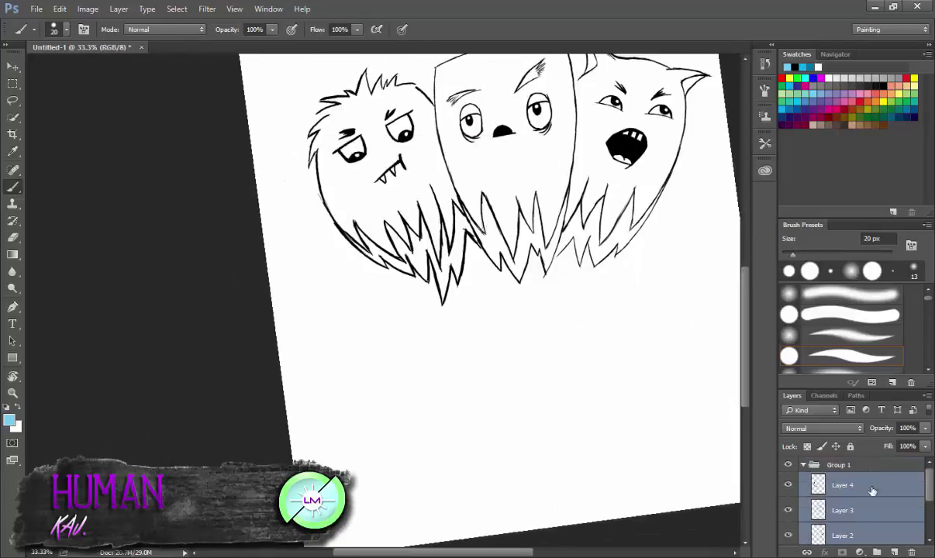
left_click(803, 465)
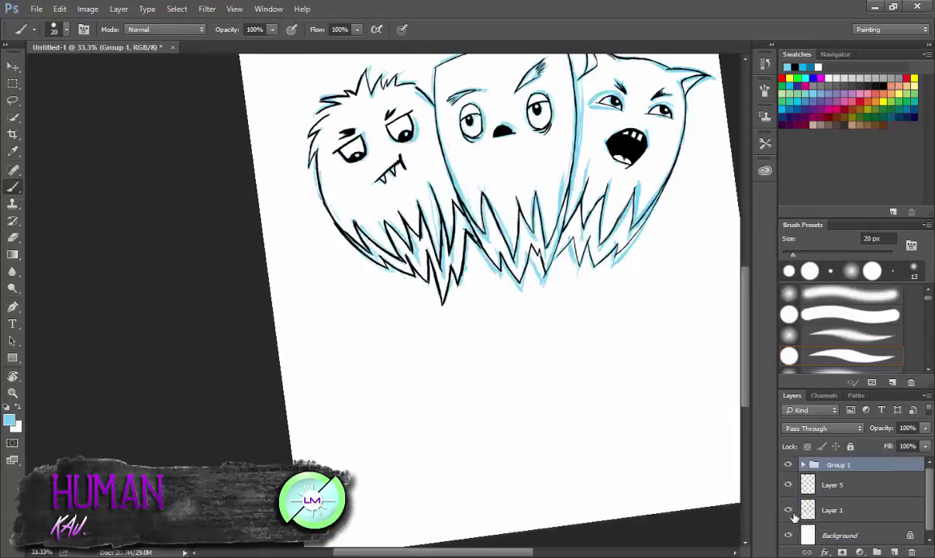
left_click(792, 485)
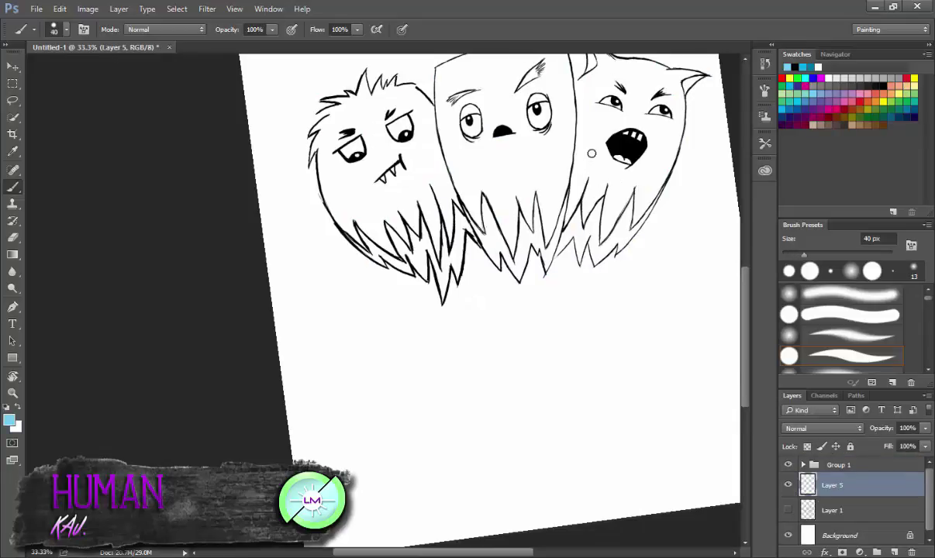
Fill the horned monster's left side and head light blue
left_click_drag(592, 153, 550, 205)
left_click_drag(542, 124, 531, 260)
mouse_move(570, 147)
left_mouse_down()
mouse_move(569, 203)
mouse_move(542, 271)
left_mouse_up()
mouse_move(555, 217)
left_mouse_down()
mouse_move(550, 110)
mouse_move(574, 164)
mouse_move(560, 248)
mouse_move(612, 124)
left_mouse_up()
key("e")
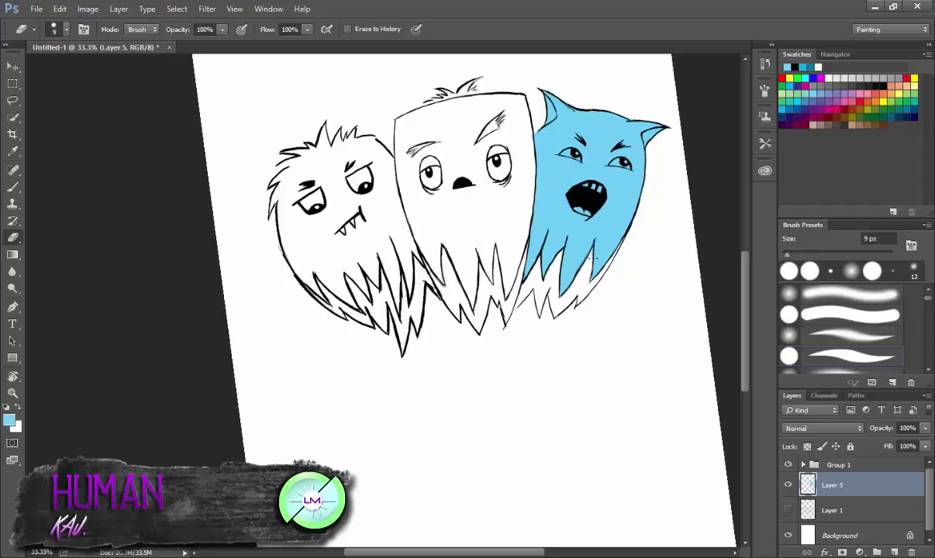
key("v")
key("ctrl+plus")
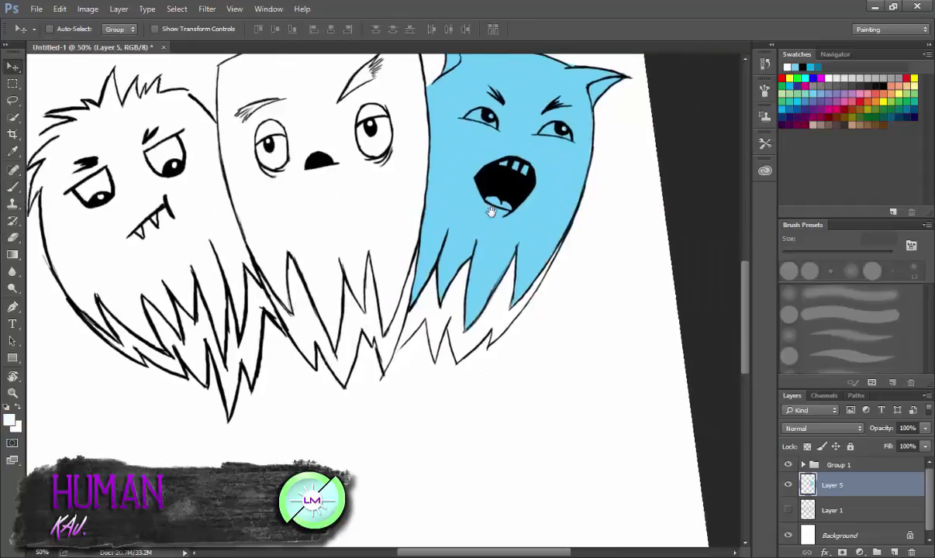
key("b")
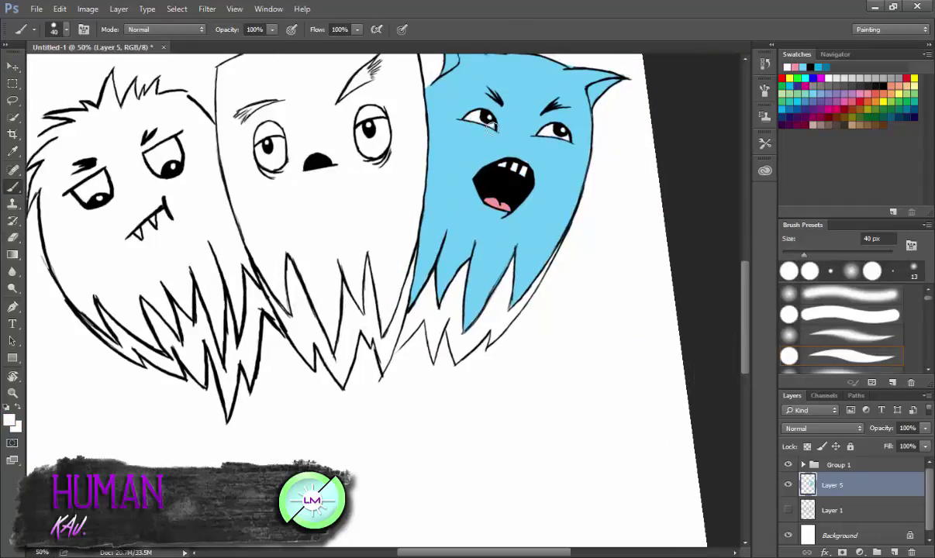
Shade the blue monster's lower spikes dark blue with a 25 px brush
left_click_drag(490, 126, 382, 189)
key("bracketleft")
key("bracketleft")
key("bracketleft")
left_click(463, 145, "alt")
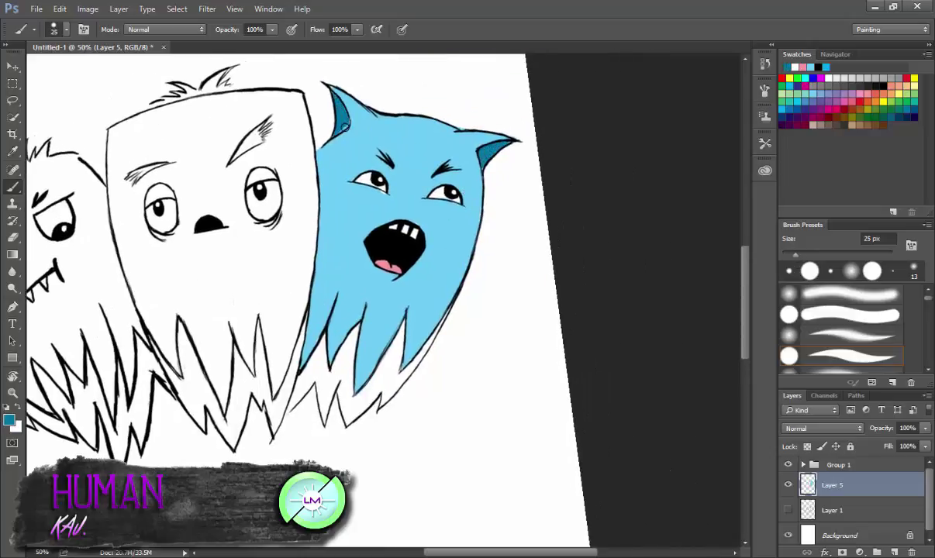
mouse_move(290, 402)
left_mouse_down()
mouse_move(318, 349)
mouse_move(358, 401)
mouse_move(380, 306)
mouse_move(395, 336)
mouse_move(384, 384)
left_mouse_up()
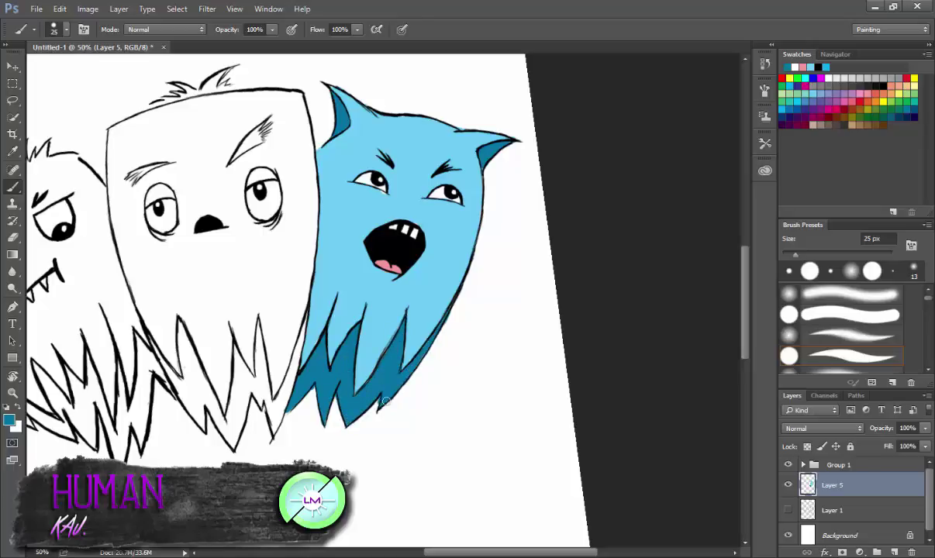
key("e")
key("b")
Show the Color panel and add pale highlights along the head top and left tentacle
left_click(269, 8)
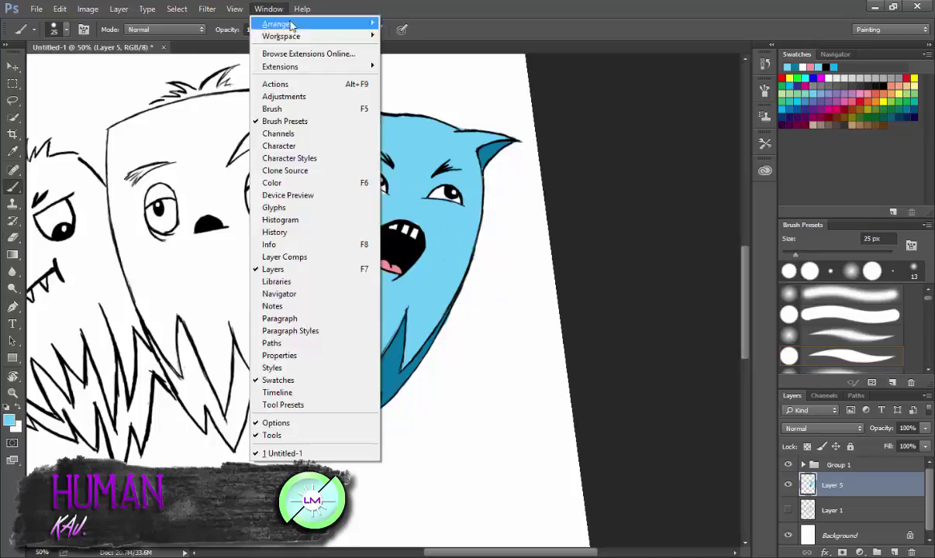
left_click(271, 293)
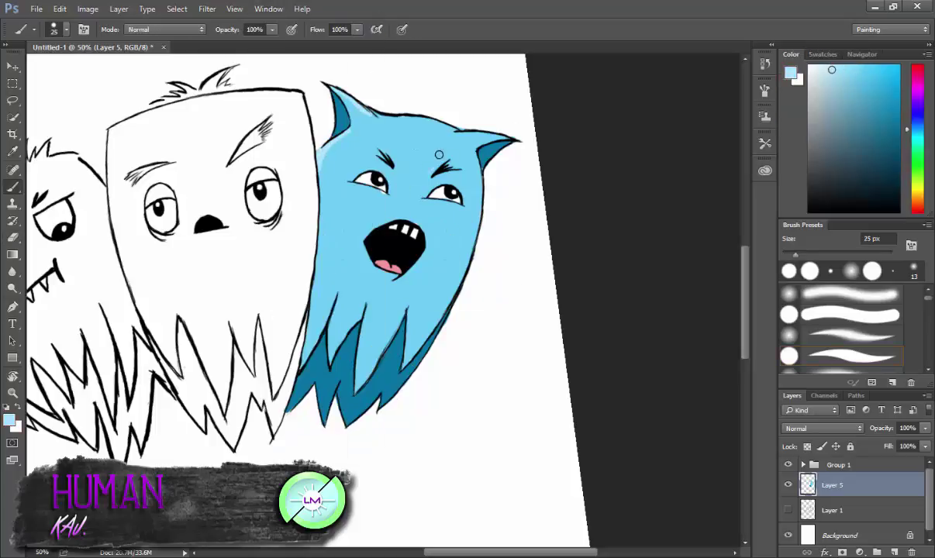
left_click_drag(470, 132, 366, 113)
mouse_move(365, 304)
left_mouse_down()
mouse_move(359, 384)
mouse_move(445, 237)
left_mouse_up()
left_click(876, 87)
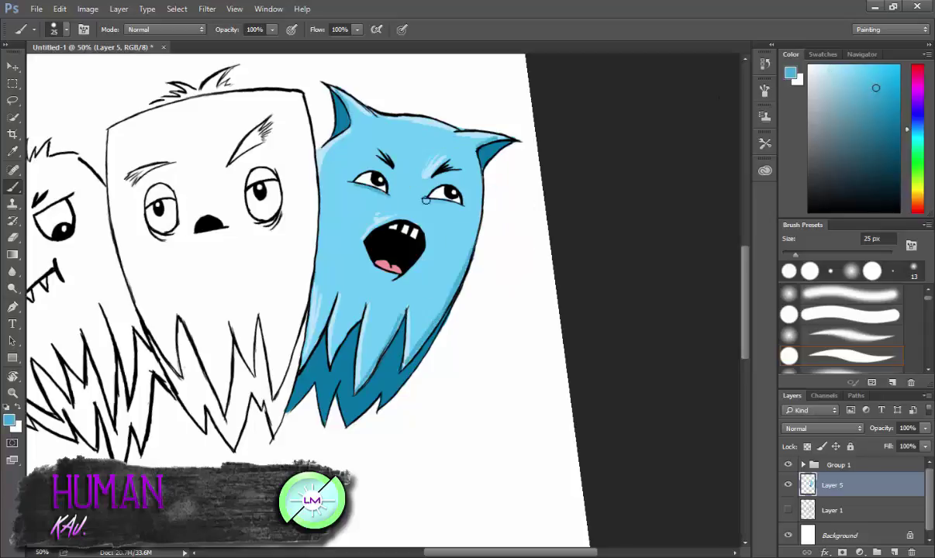
left_click_drag(339, 339, 659, 376)
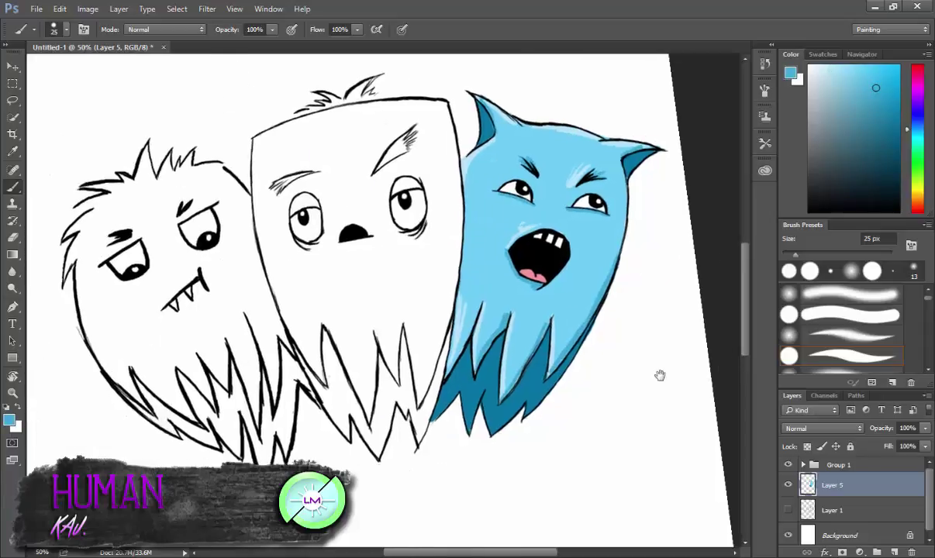
left_click(888, 73)
Fill the middle monster orange using a 50–100 px brush
key("bracketright")
left_click_drag(349, 360, 301, 221)
left_click_drag(917, 197, 918, 203)
left_click(893, 70)
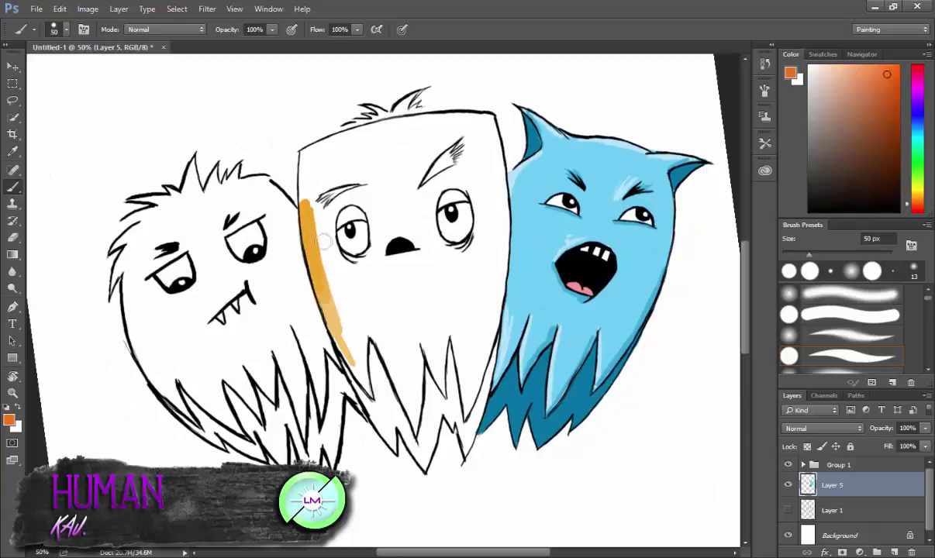
mouse_move(304, 182)
left_mouse_down()
mouse_move(310, 271)
mouse_move(352, 372)
mouse_move(371, 204)
mouse_move(365, 124)
left_mouse_up()
key("bracketright")
key("bracketright")
key("bracketright")
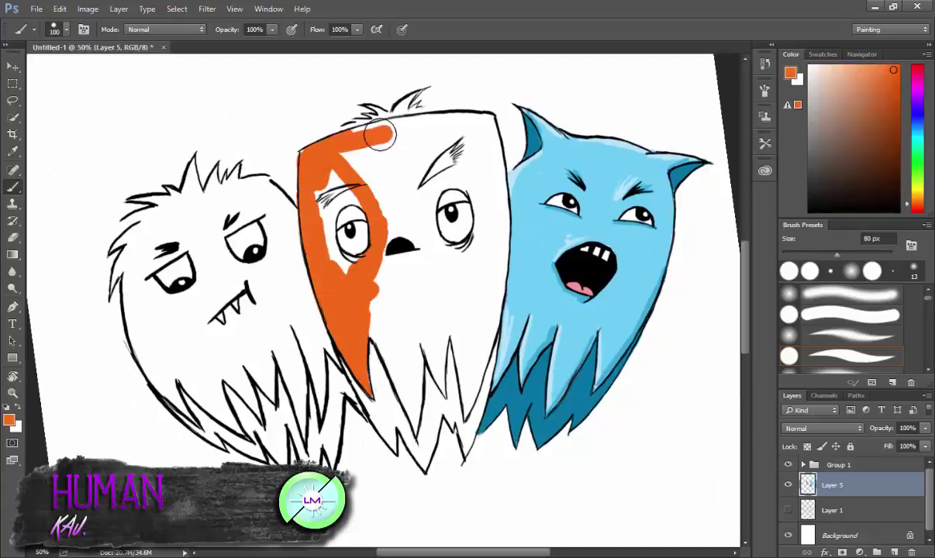
mouse_move(333, 155)
left_mouse_down()
mouse_move(341, 256)
mouse_move(411, 411)
left_mouse_up()
mouse_move(403, 140)
left_mouse_down()
mouse_move(382, 186)
mouse_move(495, 200)
mouse_move(495, 259)
mouse_move(499, 221)
left_mouse_up()
Erase stray orange below the middle monster
key("d")
key("e")
left_click(514, 389, "alt")
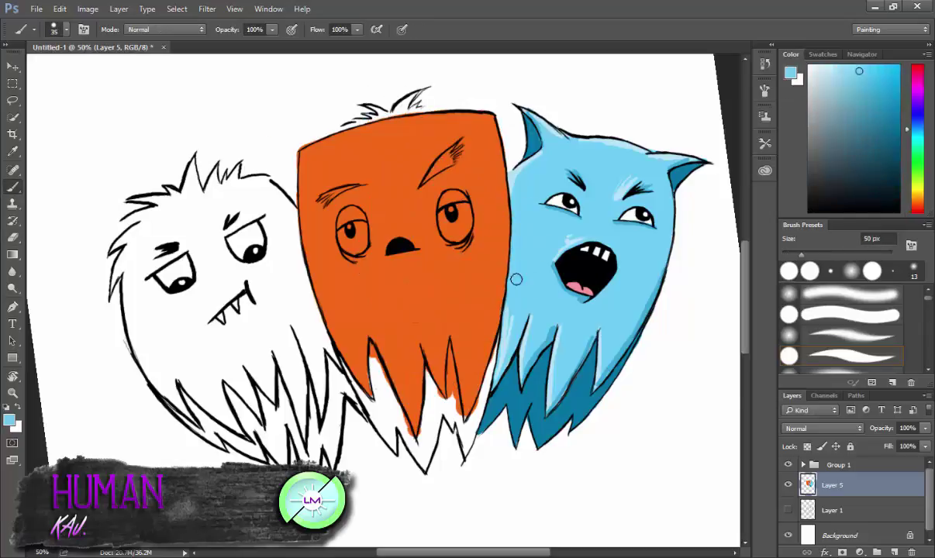
mouse_move(513, 389)
left_mouse_down()
mouse_move(574, 388)
mouse_move(354, 263)
mouse_move(394, 225)
left_mouse_up()
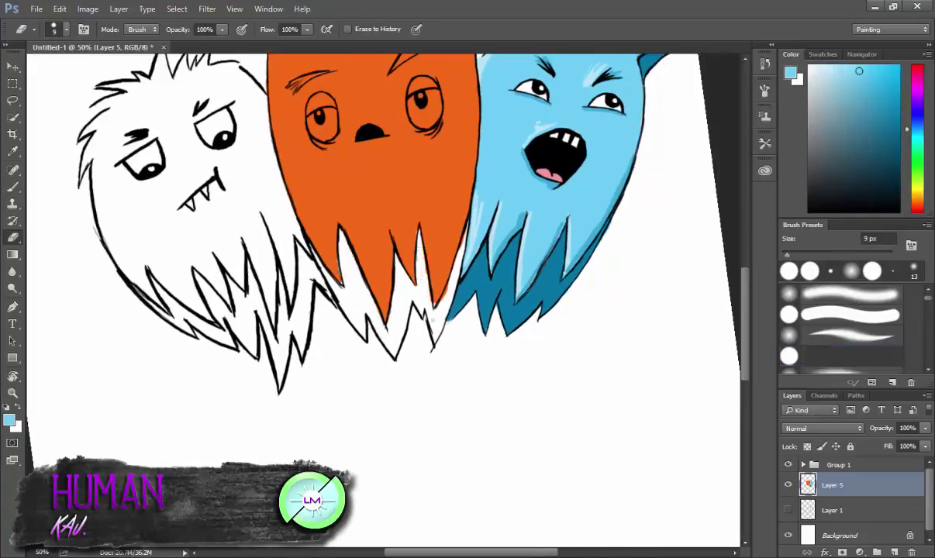
left_click_drag(417, 264, 422, 285)
key("b")
Shade the middle monster's lower spikes dark orange
left_click(406, 194, "alt")
left_click_drag(345, 285, 342, 233)
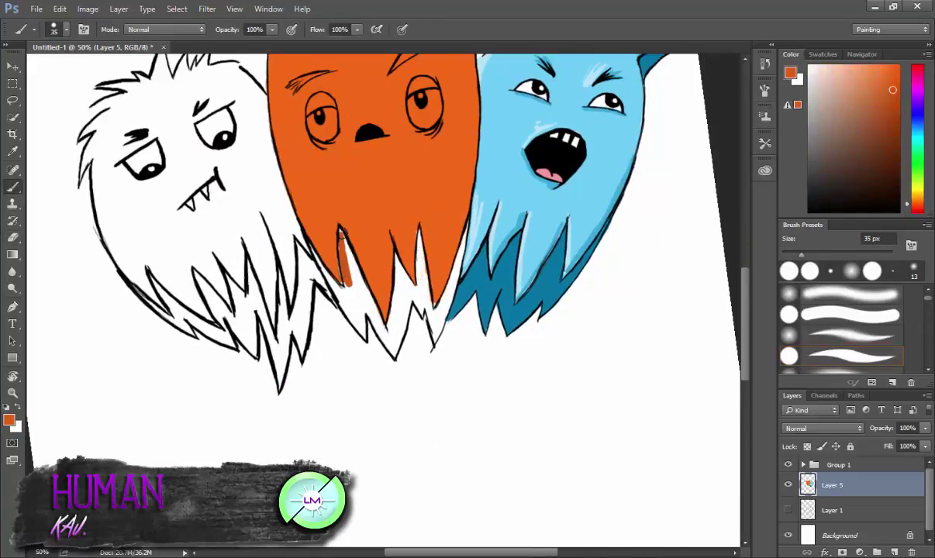
left_click(351, 243, "alt")
mouse_move(347, 279)
left_mouse_down()
mouse_move(330, 228)
mouse_move(341, 291)
left_mouse_up()
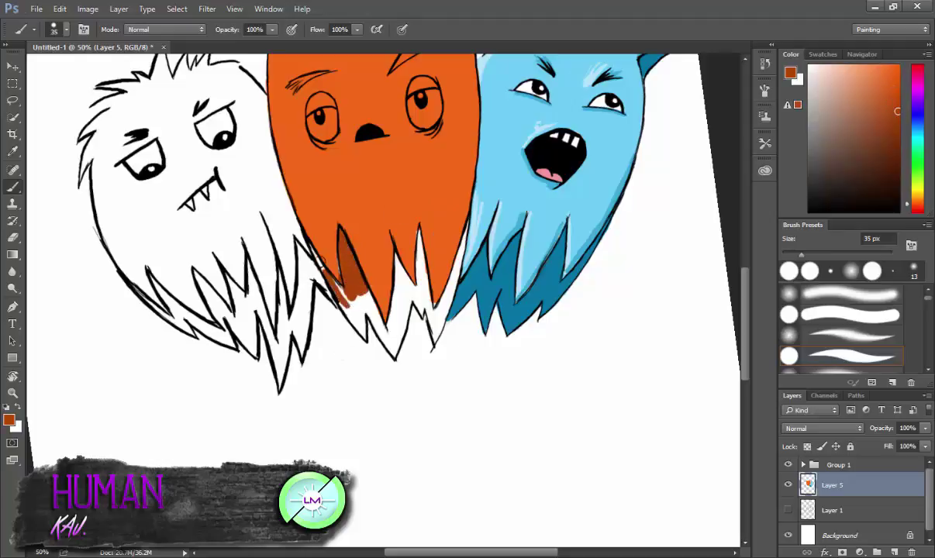
left_click_drag(302, 232, 357, 318)
mouse_move(345, 283)
left_mouse_down()
mouse_move(384, 268)
mouse_move(420, 287)
left_mouse_up()
mouse_move(400, 219)
left_mouse_down()
mouse_move(394, 301)
mouse_move(428, 259)
mouse_move(446, 211)
mouse_move(465, 300)
left_mouse_up()
Shade the orange face's top-right and left edges with a 25 px brush
left_click(454, 159, "alt")
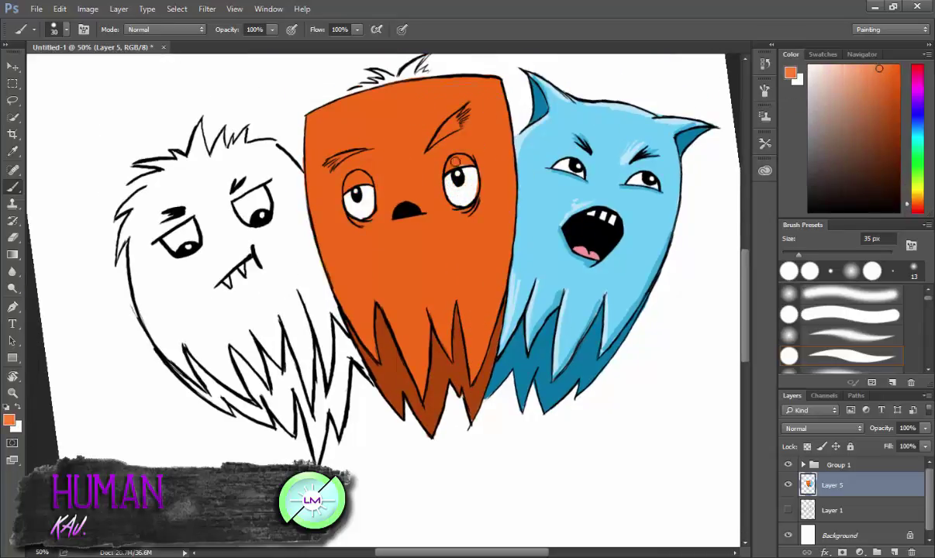
left_click(894, 112)
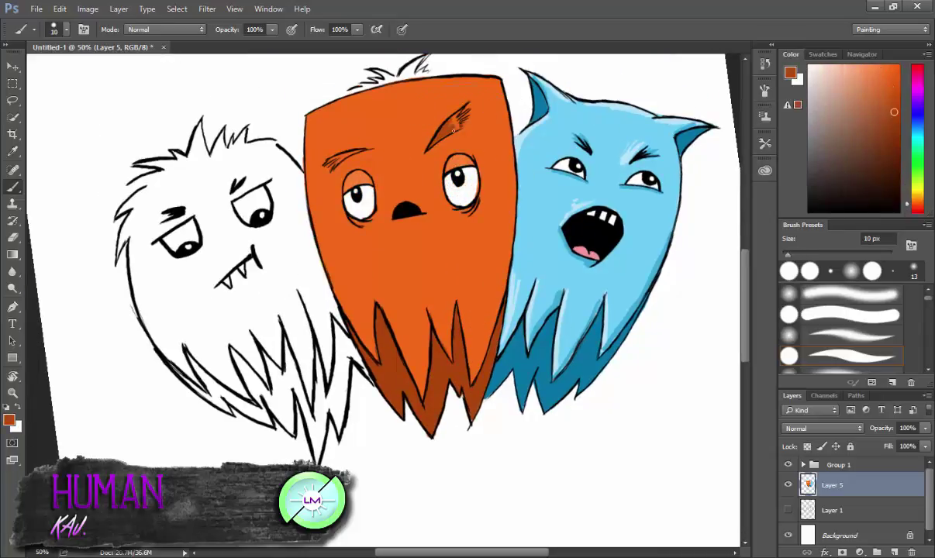
key("bracketright")
key("bracketright")
key("bracketright")
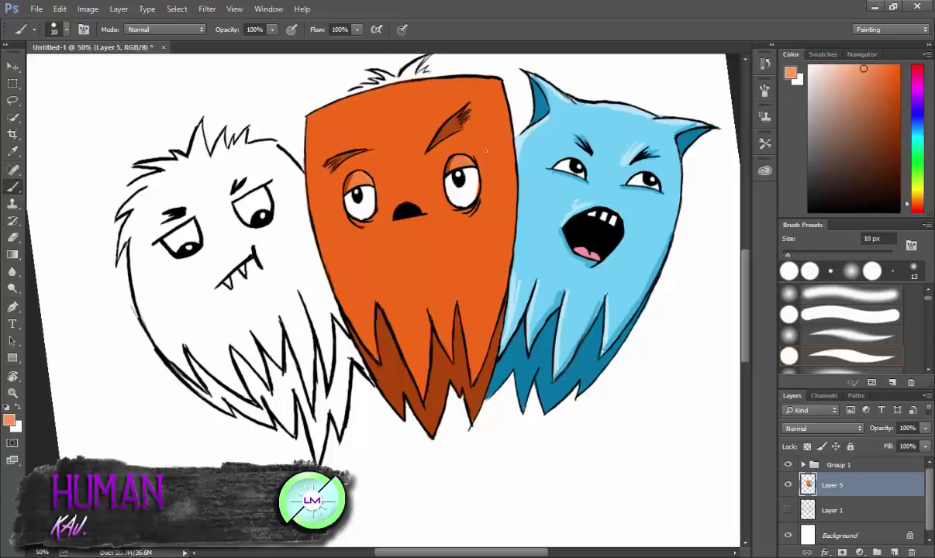
left_click(425, 81, "alt")
left_click_drag(506, 90, 478, 90)
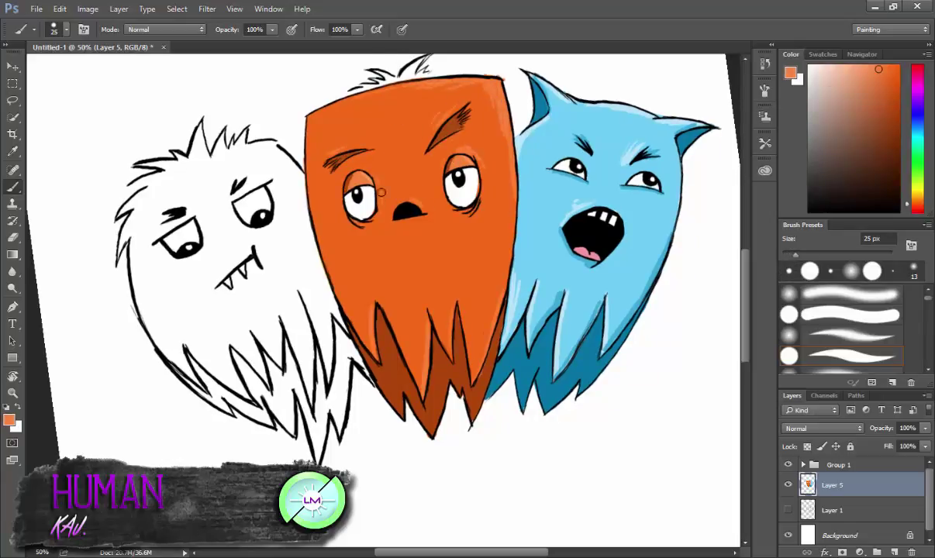
left_click(438, 116, "alt")
left_click_drag(308, 118, 310, 142)
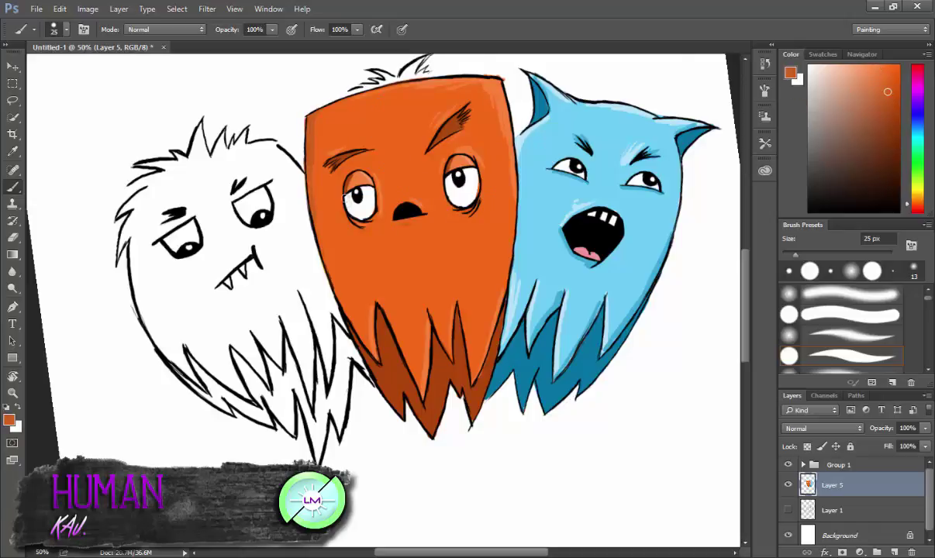
Paint the hair tuft on top bright red and trim its left tips
left_click(907, 211)
left_click(898, 66)
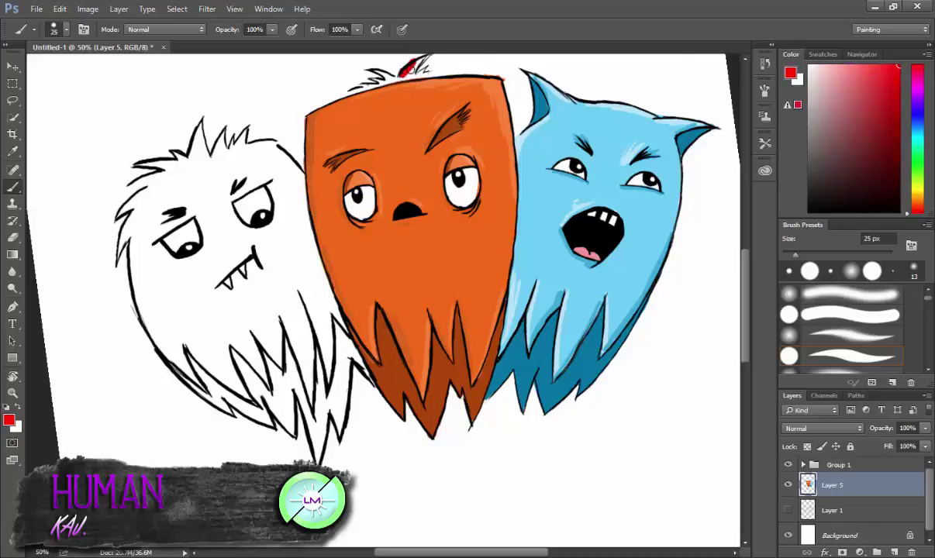
left_click_drag(423, 59, 357, 88)
key("e")
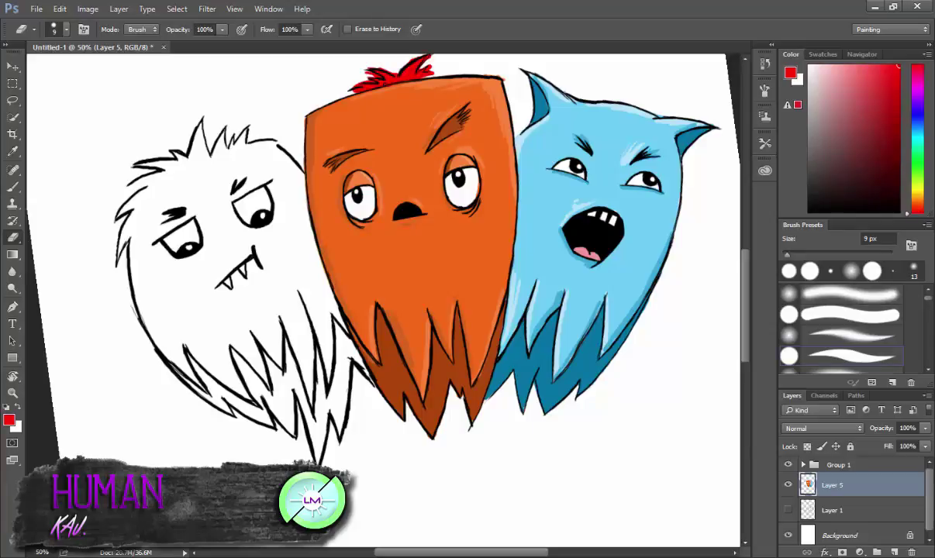
left_click_drag(342, 84, 373, 73)
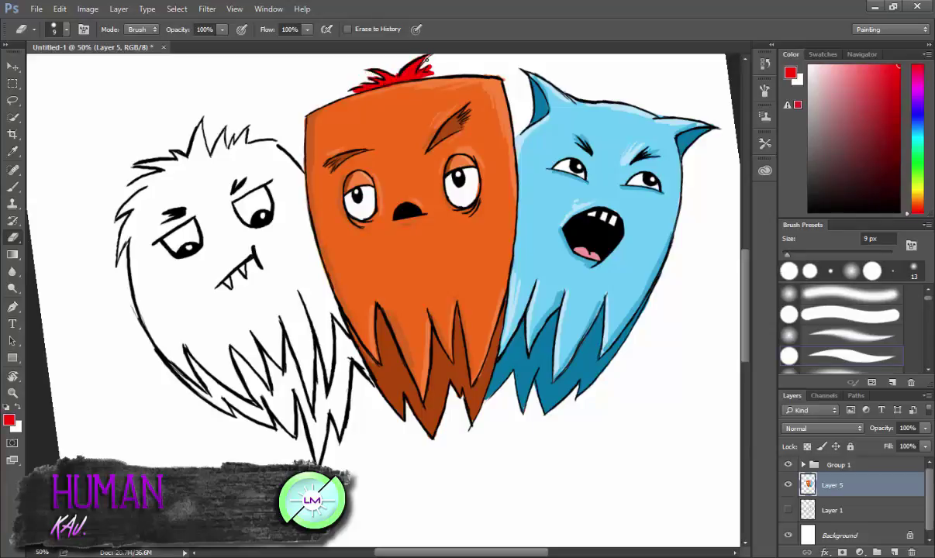
key("b")
left_click(396, 333, "alt")
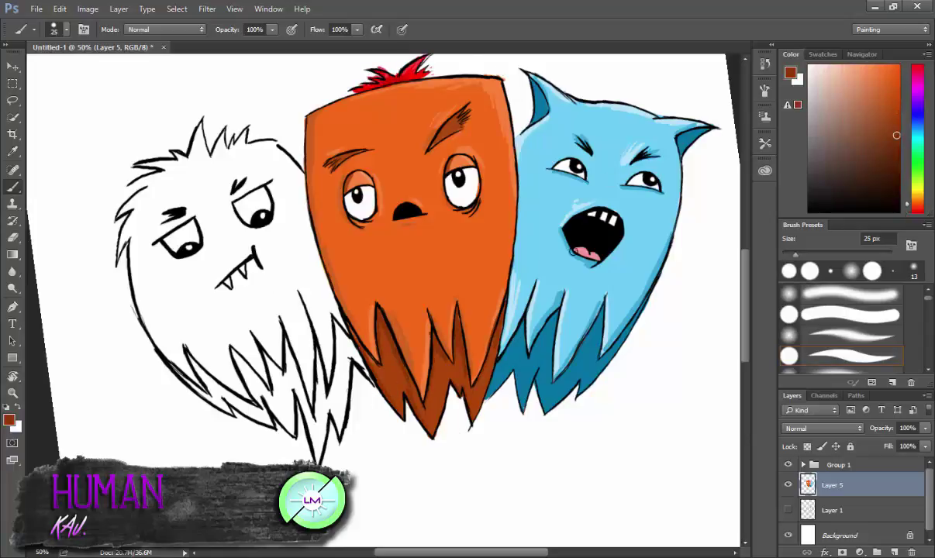
left_click(917, 169)
left_click(898, 72)
Paint the left monster bright green at 70 px, then add lighter highlights and darker fur at 25 px
mouse_move(230, 227)
left_mouse_down()
mouse_move(138, 252)
mouse_move(143, 234)
mouse_move(167, 341)
mouse_move(210, 364)
mouse_move(225, 311)
mouse_move(259, 296)
mouse_move(124, 197)
mouse_move(155, 159)
mouse_move(240, 171)
mouse_move(309, 386)
mouse_move(280, 256)
mouse_move(319, 311)
mouse_move(294, 165)
mouse_move(132, 159)
mouse_move(186, 124)
mouse_move(223, 161)
mouse_move(240, 142)
mouse_move(283, 151)
left_mouse_up()
key("bracketleft")
key("bracketleft")
key("bracketleft")
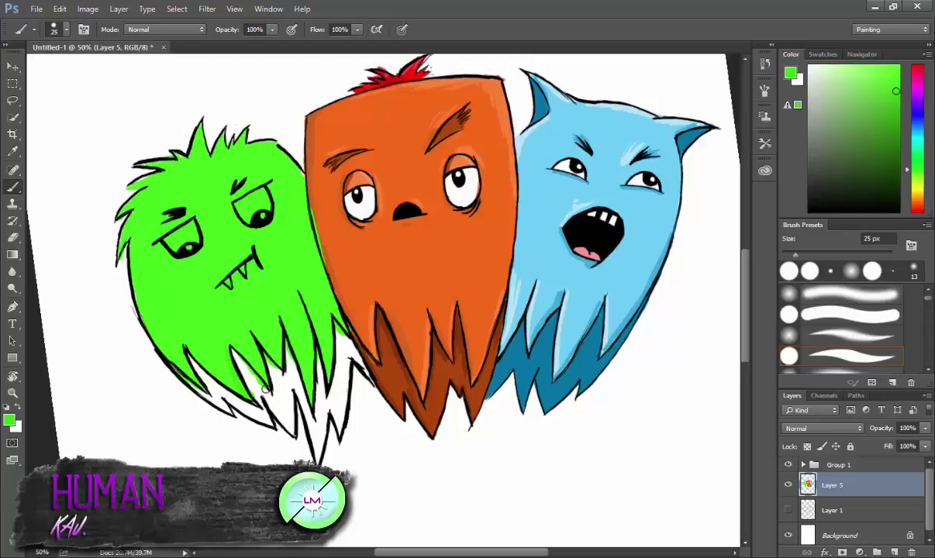
left_click_drag(263, 390, 143, 191)
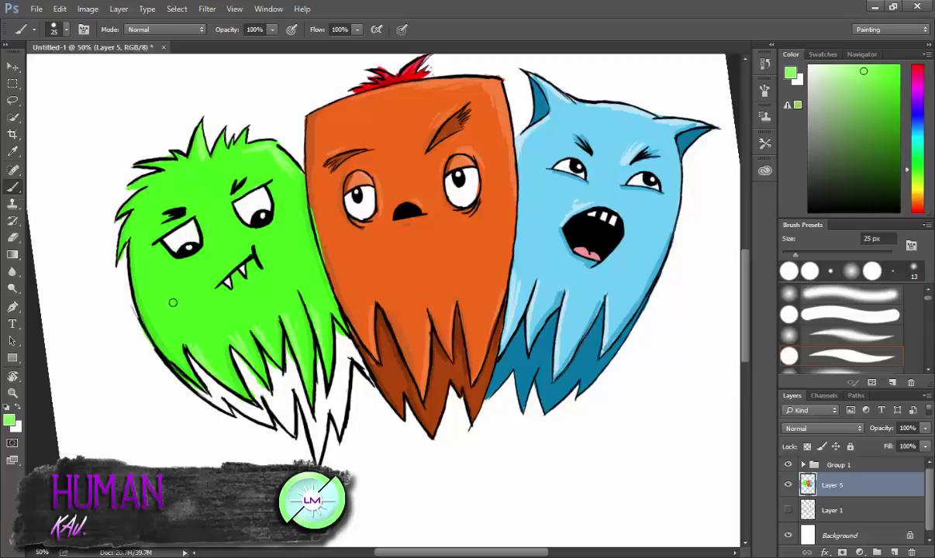
left_click_drag(240, 154, 265, 207)
mouse_move(303, 341)
left_mouse_down()
mouse_move(306, 410)
mouse_move(257, 357)
mouse_move(267, 392)
mouse_move(233, 349)
mouse_move(206, 394)
mouse_move(232, 388)
mouse_move(233, 376)
left_mouse_up()
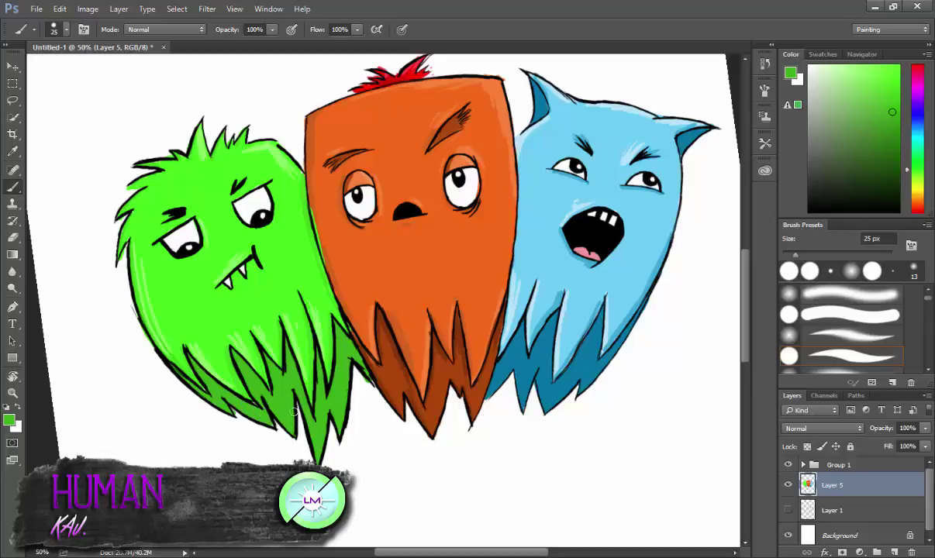